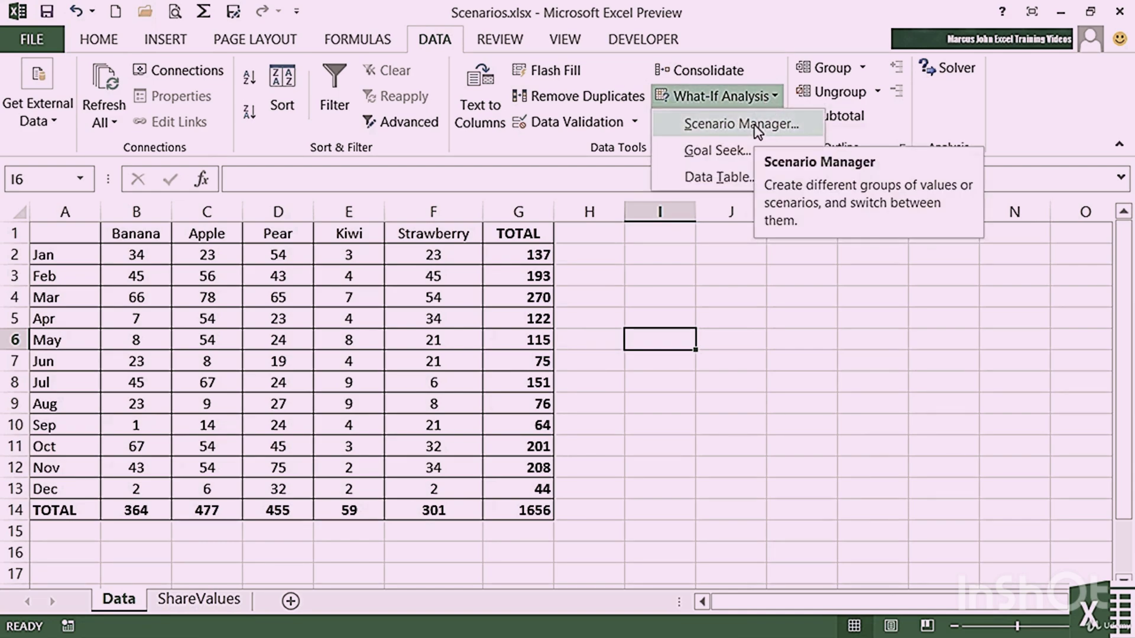
Step: Apply the Awful Bananas scenario to the fruit table with Scenario Manager
left_click(756, 125)
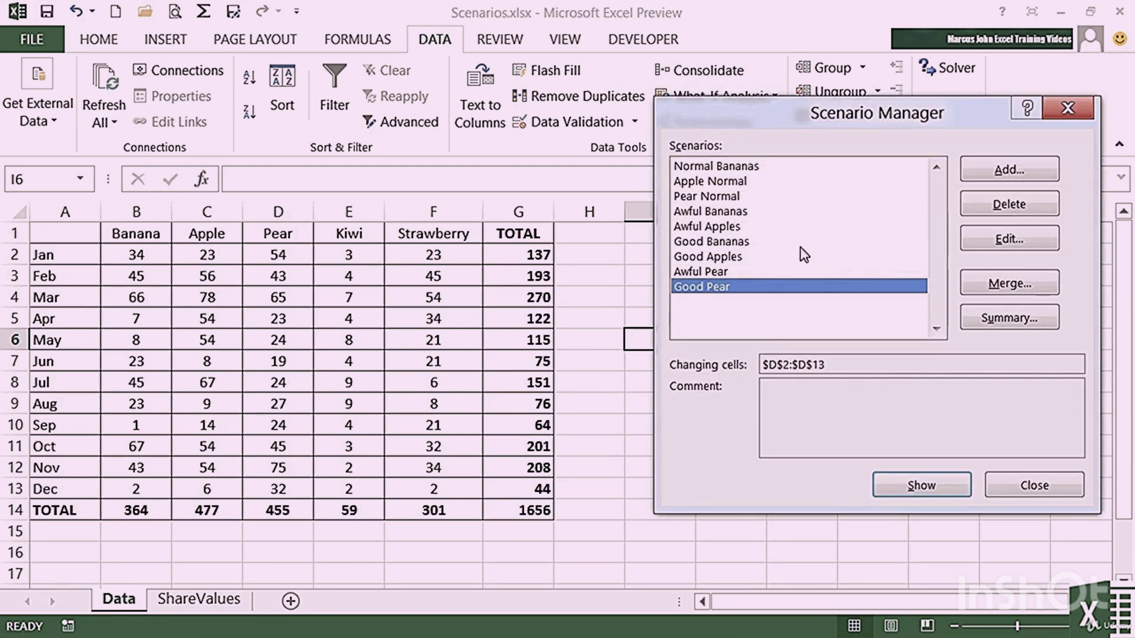
left_click(743, 165)
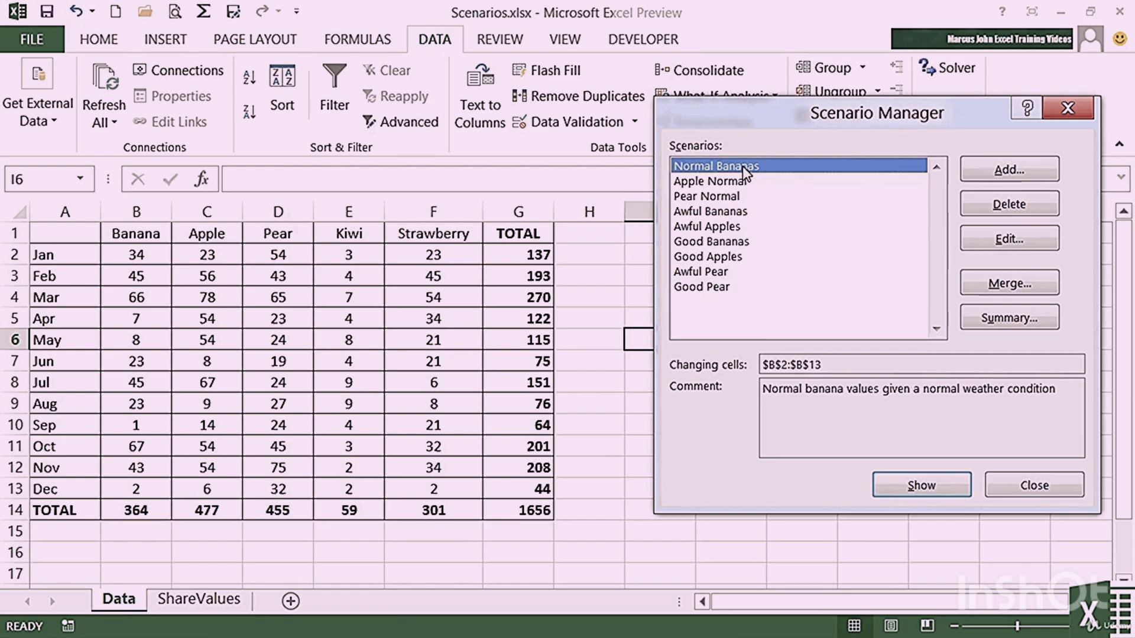
left_click(733, 211)
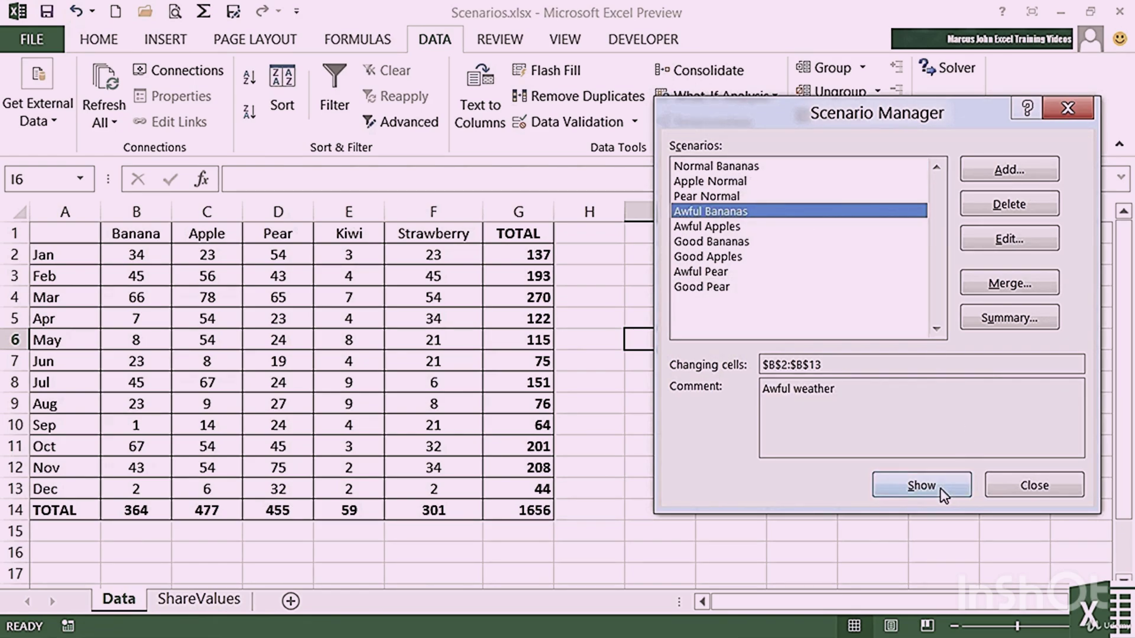
left_click(922, 485)
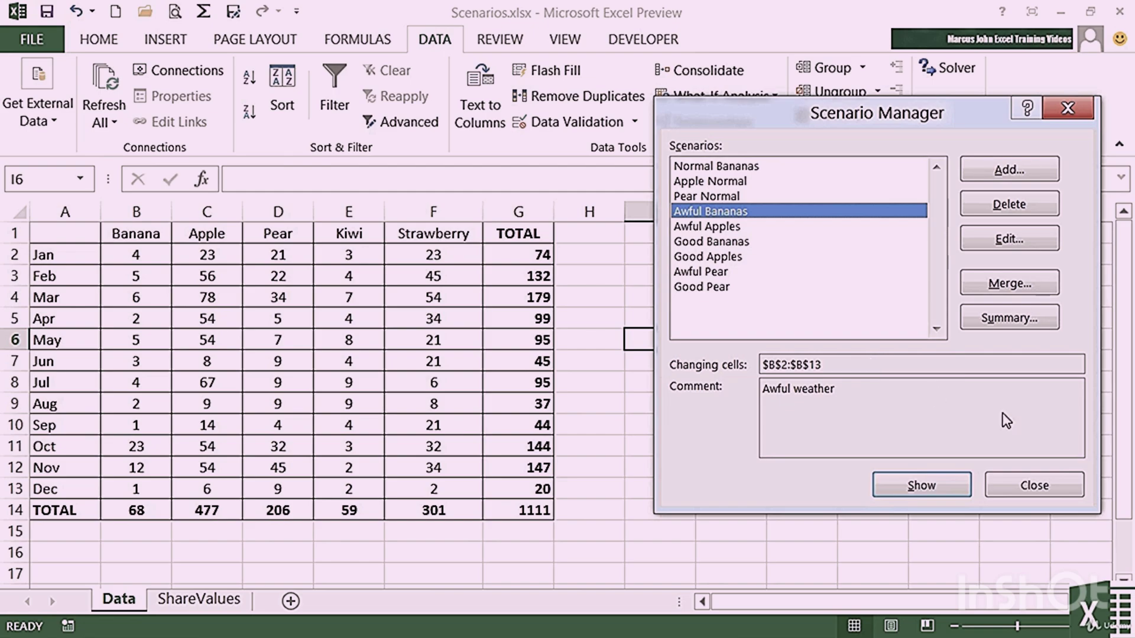
left_click(1031, 485)
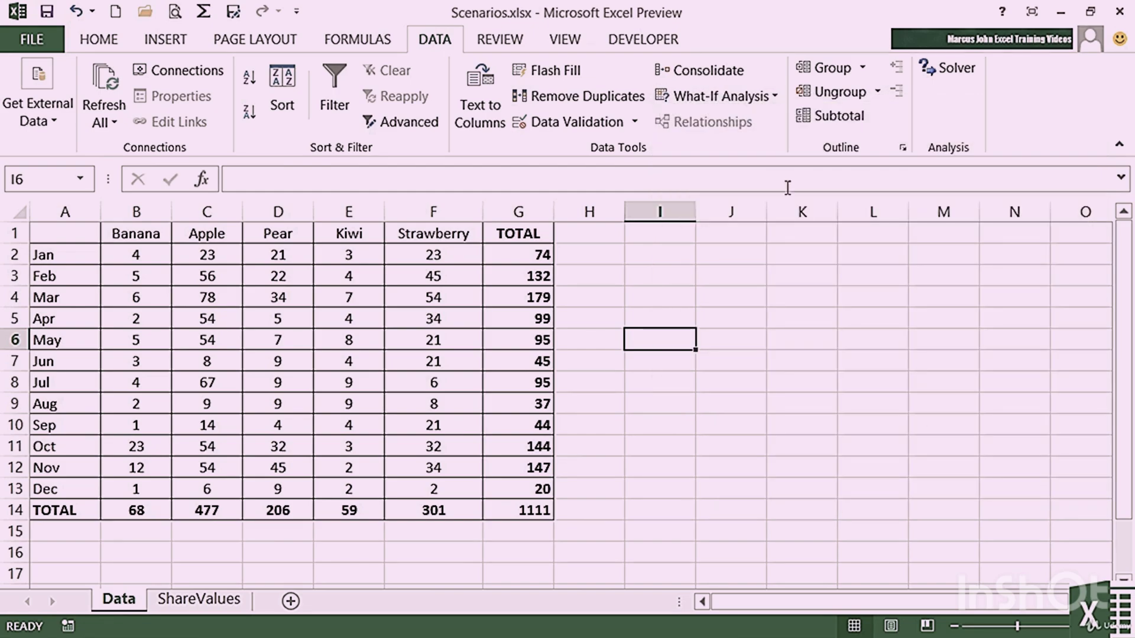
Step: Apply the Good Apples scenario to the fruit table with Scenario Manager
left_click(779, 101)
left_click(755, 122)
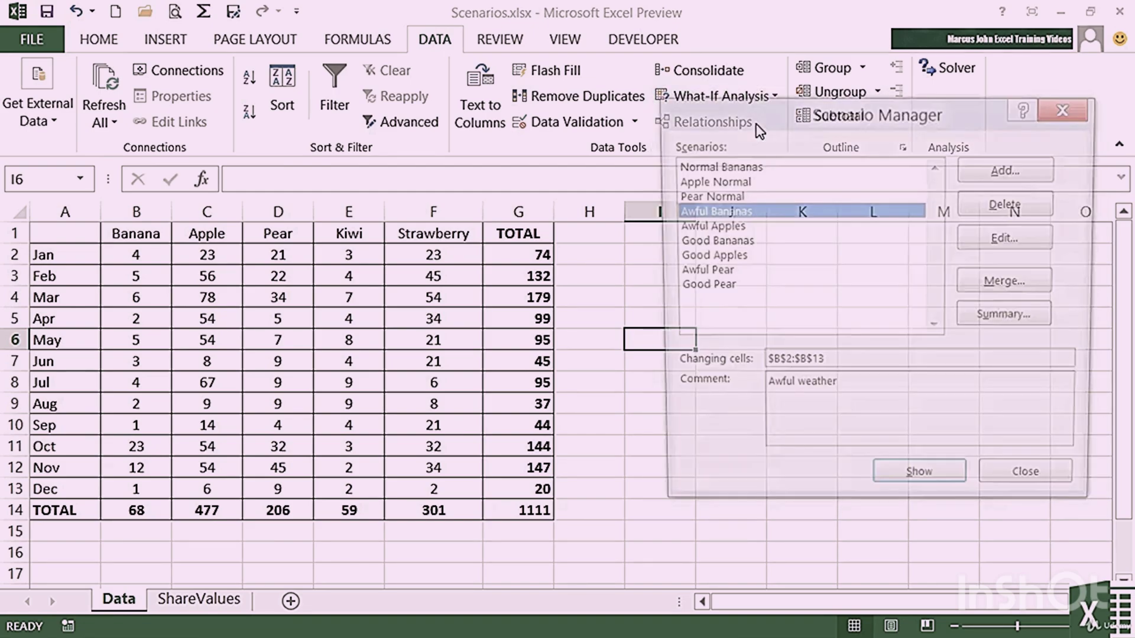
left_click(715, 256)
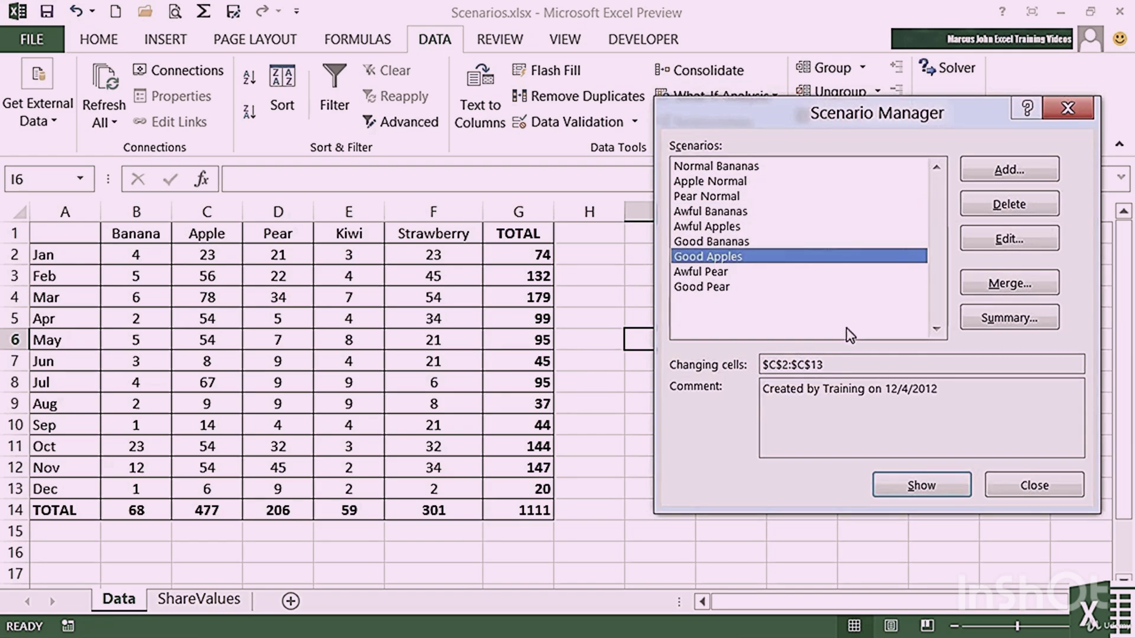
left_click(948, 484)
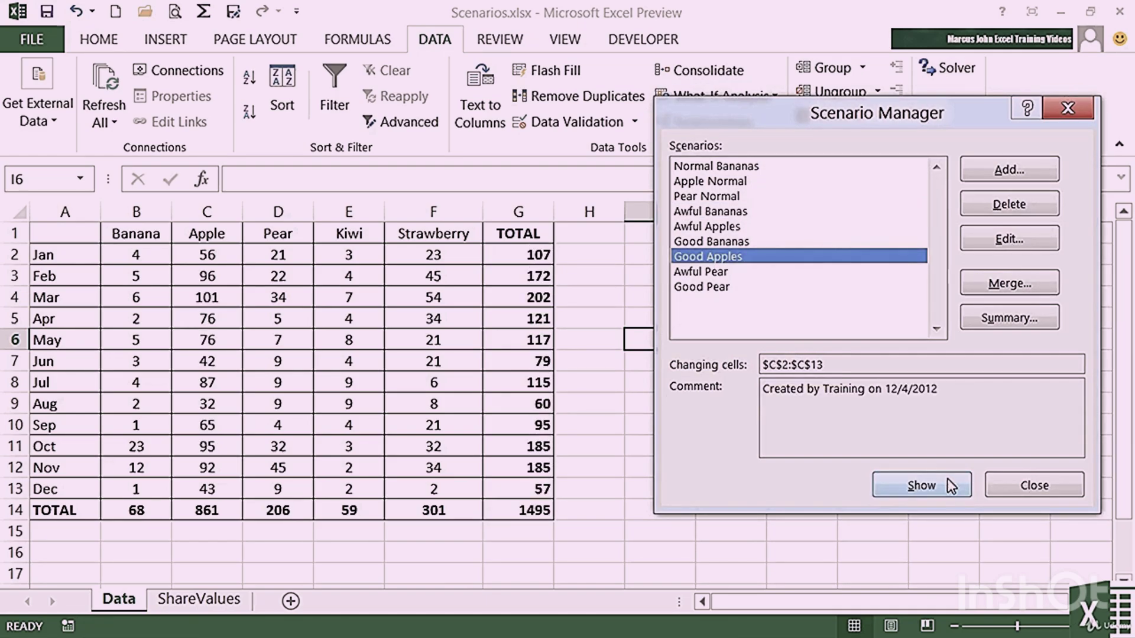
left_click(1030, 486)
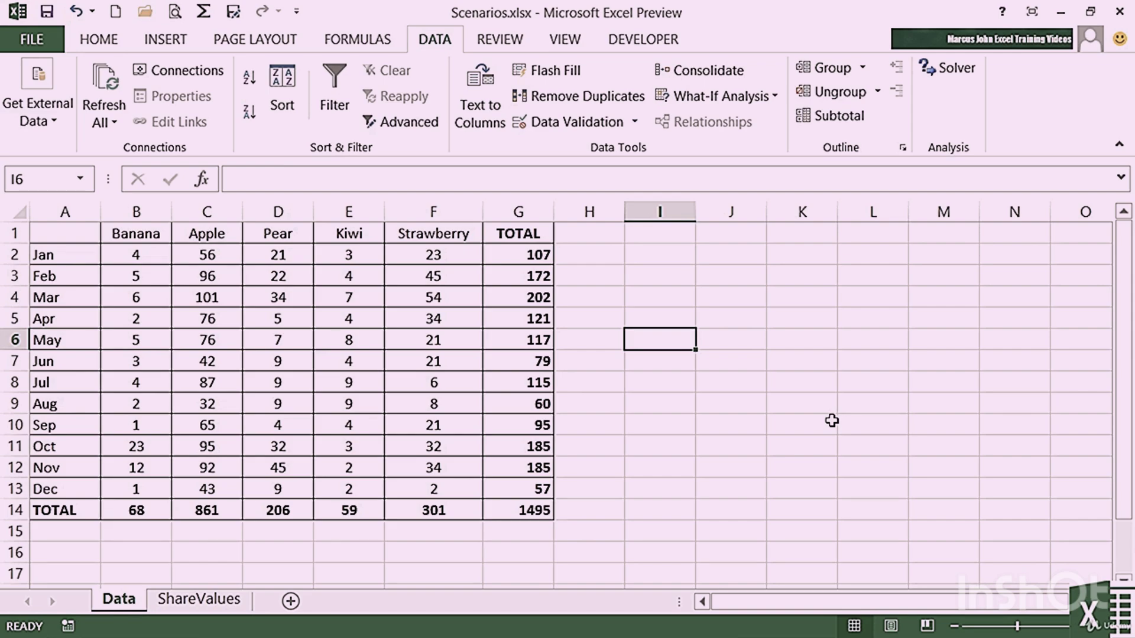
Step: Start recording a macro named cmdBadApple with the shortcut Ctrl+Shift+A, stored in This Workbook
left_click(634, 41)
left_click(176, 68)
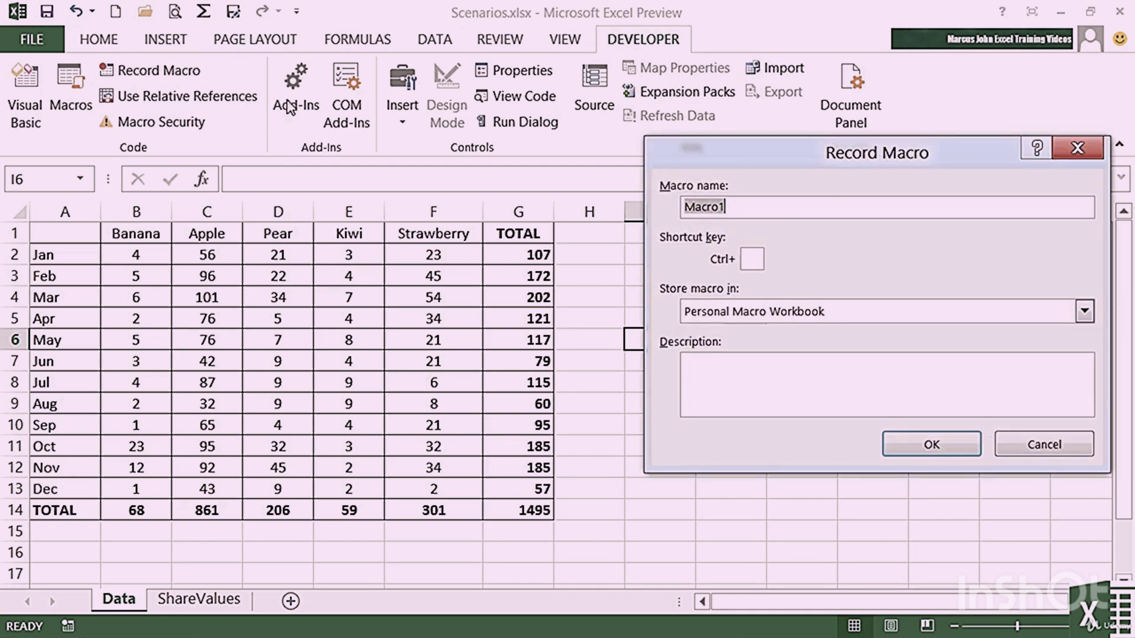
type("badApple")
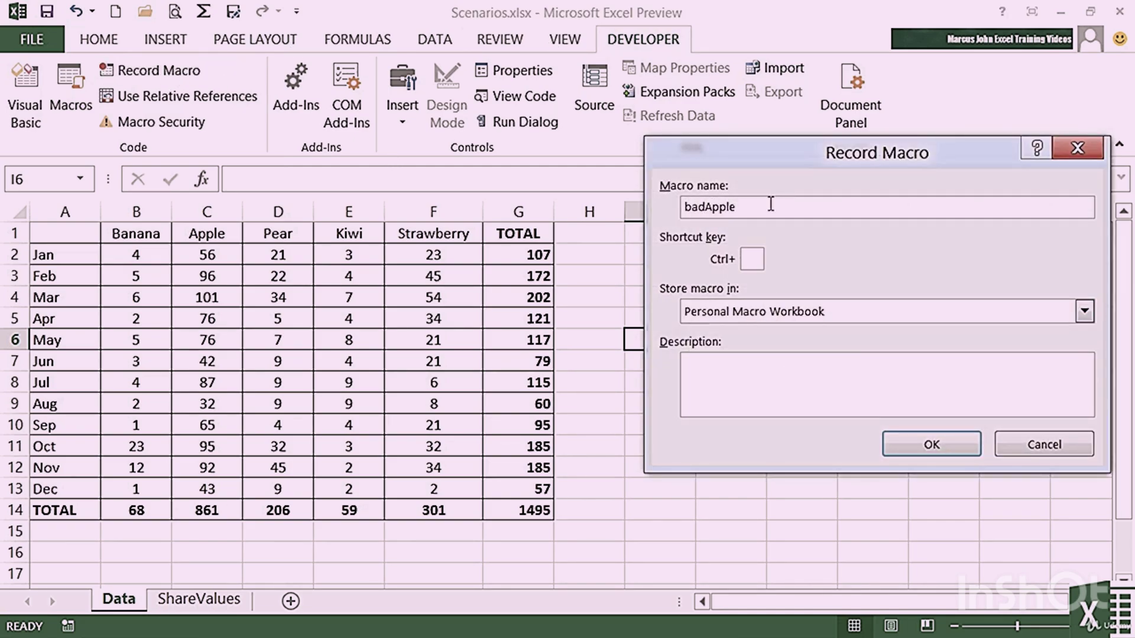
key("Home")
type("cmd")
key("Delete")
type("B")
left_click(753, 260)
type("A")
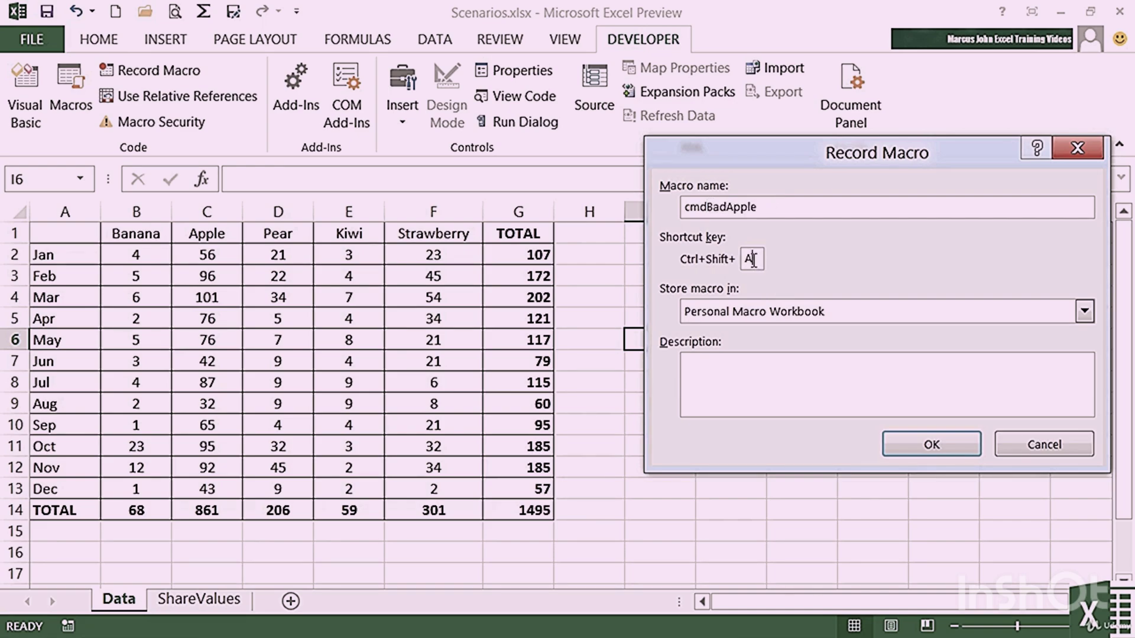
left_click(895, 313)
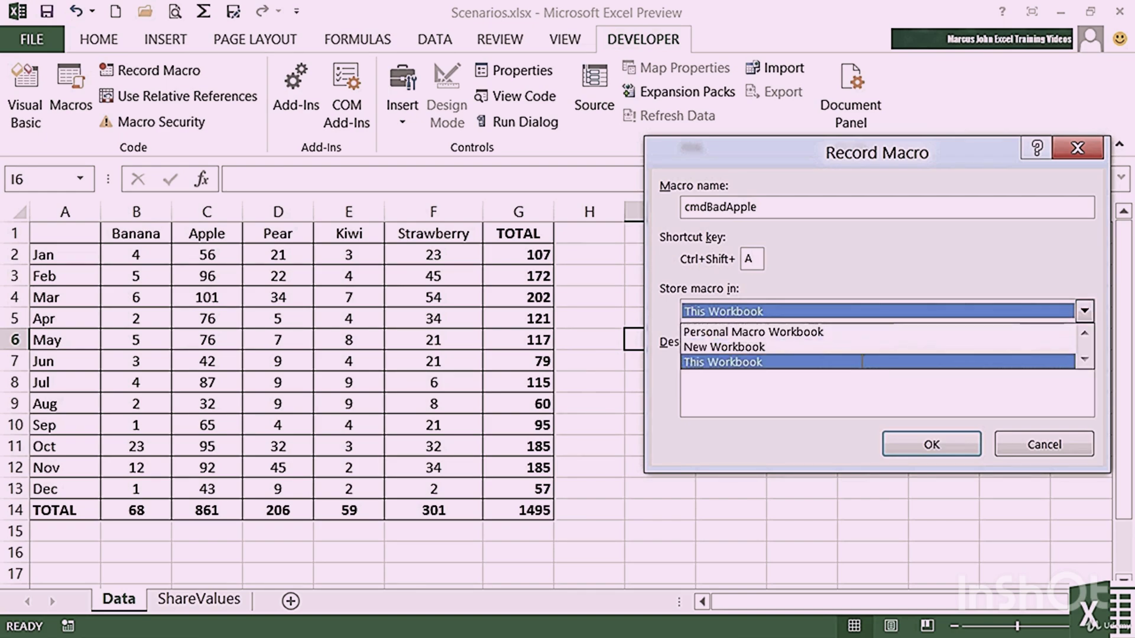
left_click(862, 362)
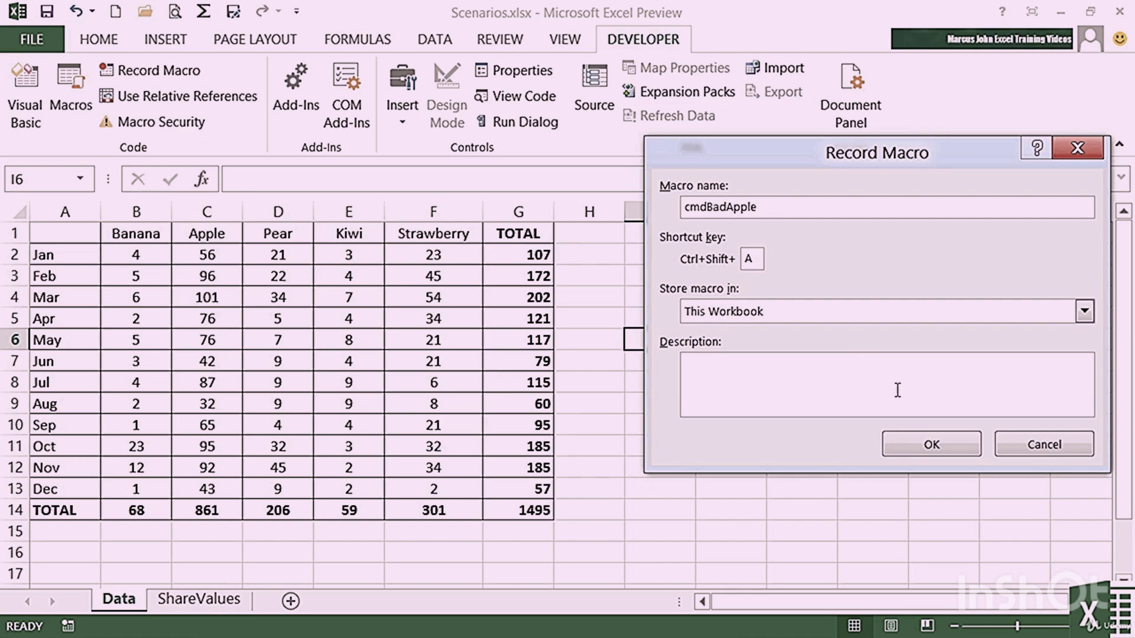
left_click(925, 446)
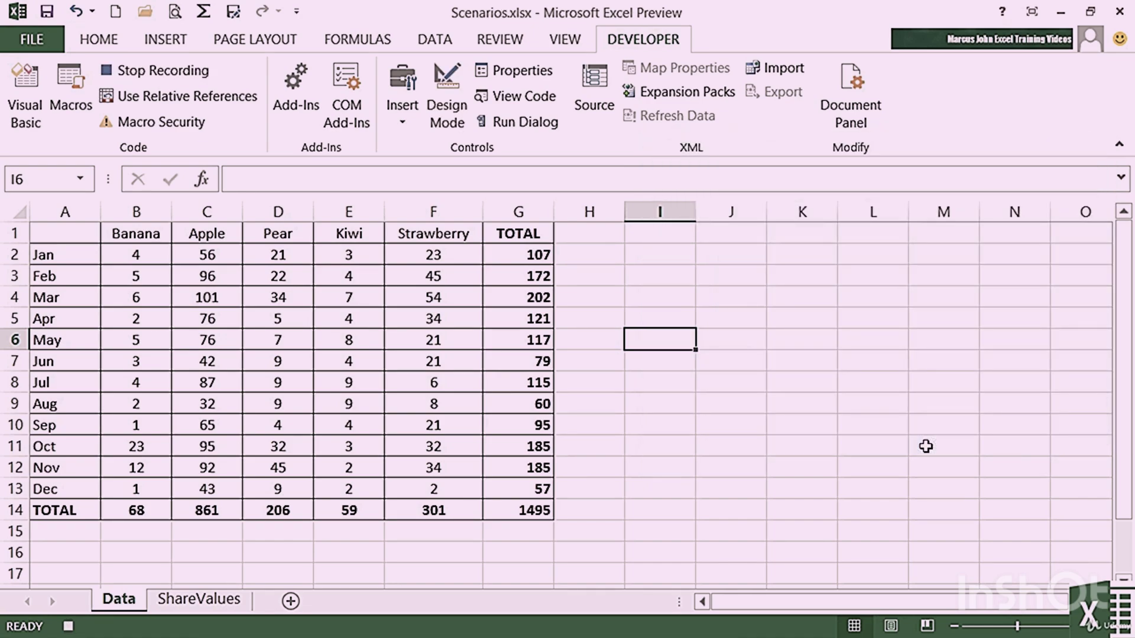
Step: Show the Awful Apples scenario as the macro's recorded action and stop the recording
left_click(431, 39)
left_click(768, 102)
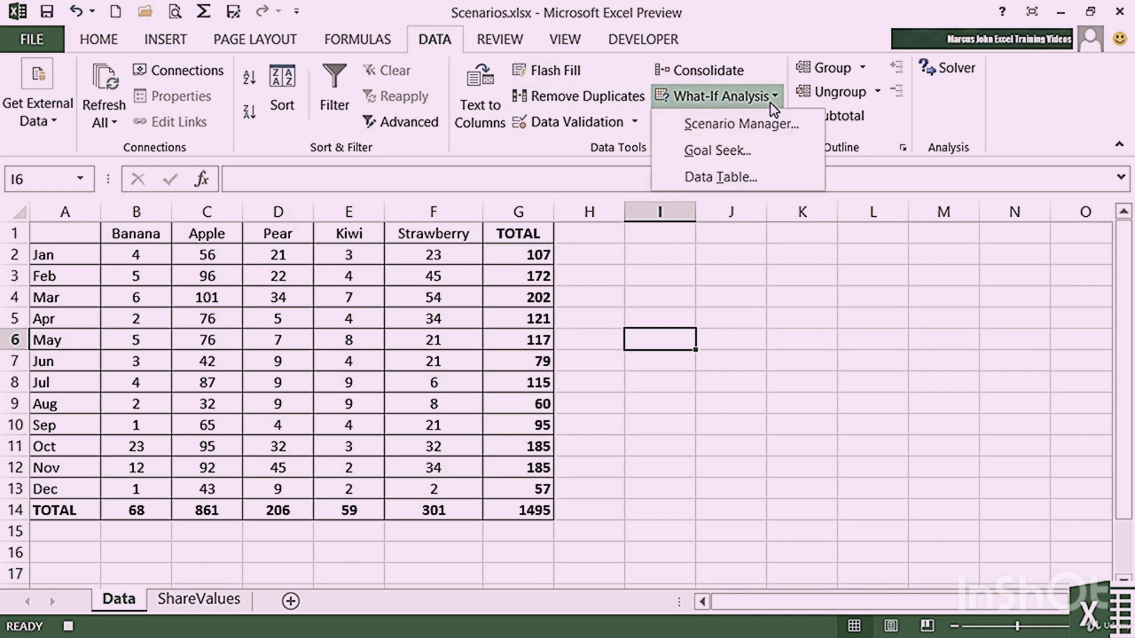
left_click(763, 126)
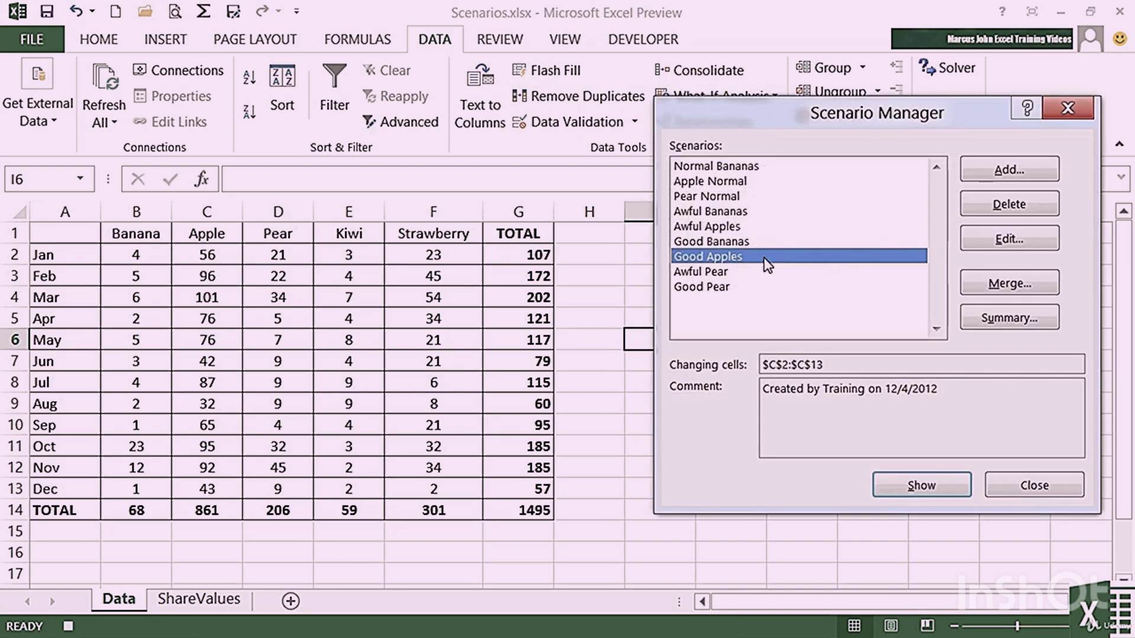
left_click(740, 226)
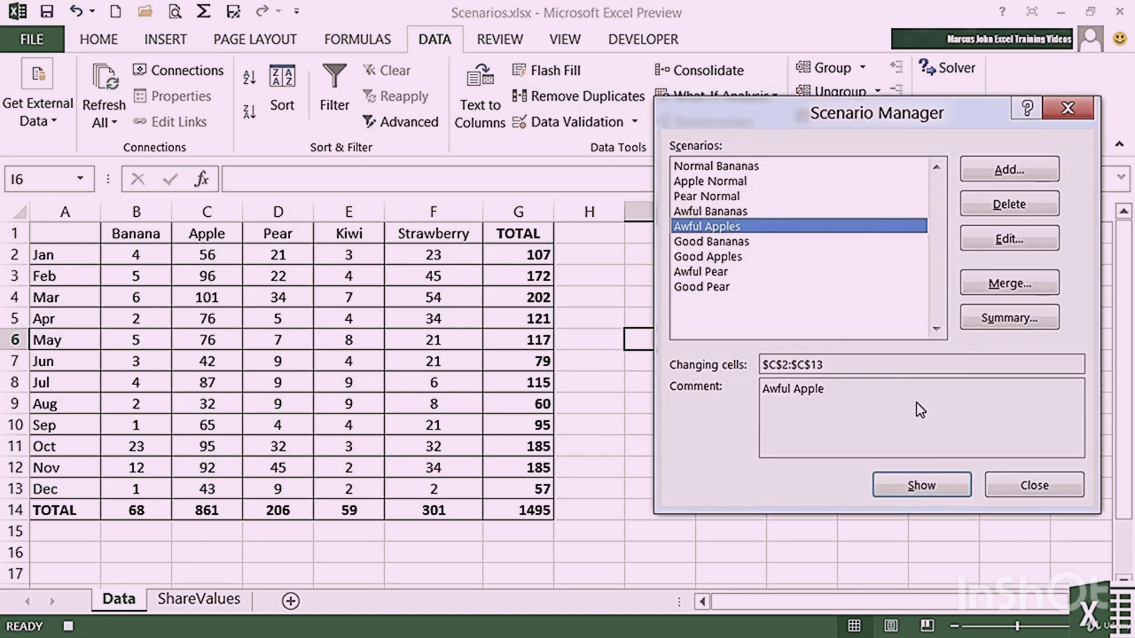
left_click(927, 478)
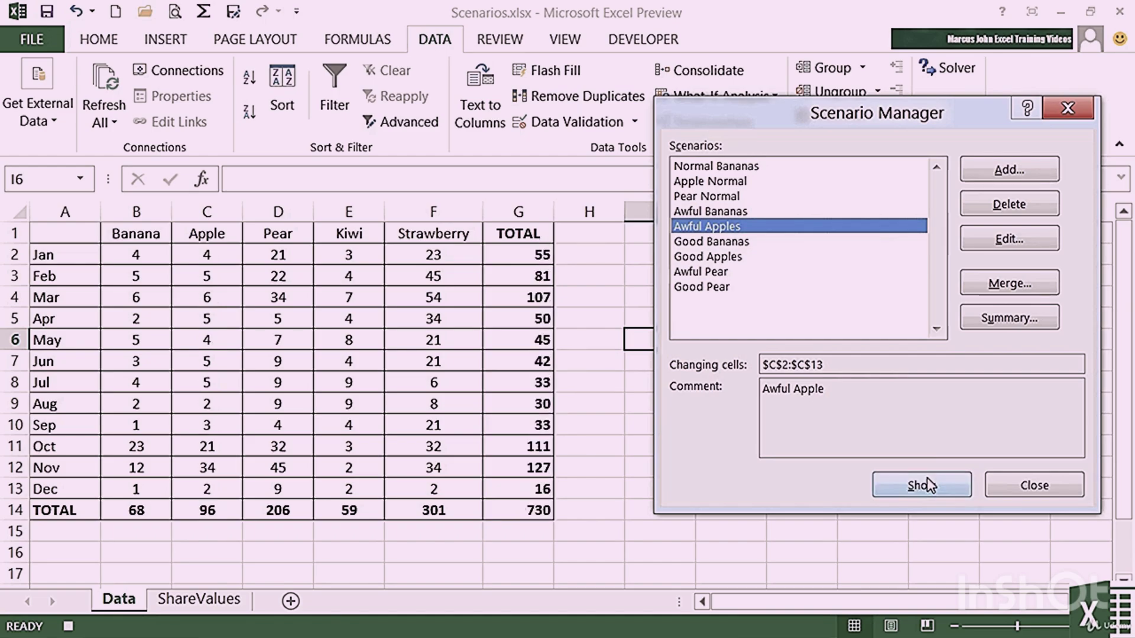
left_click(1013, 481)
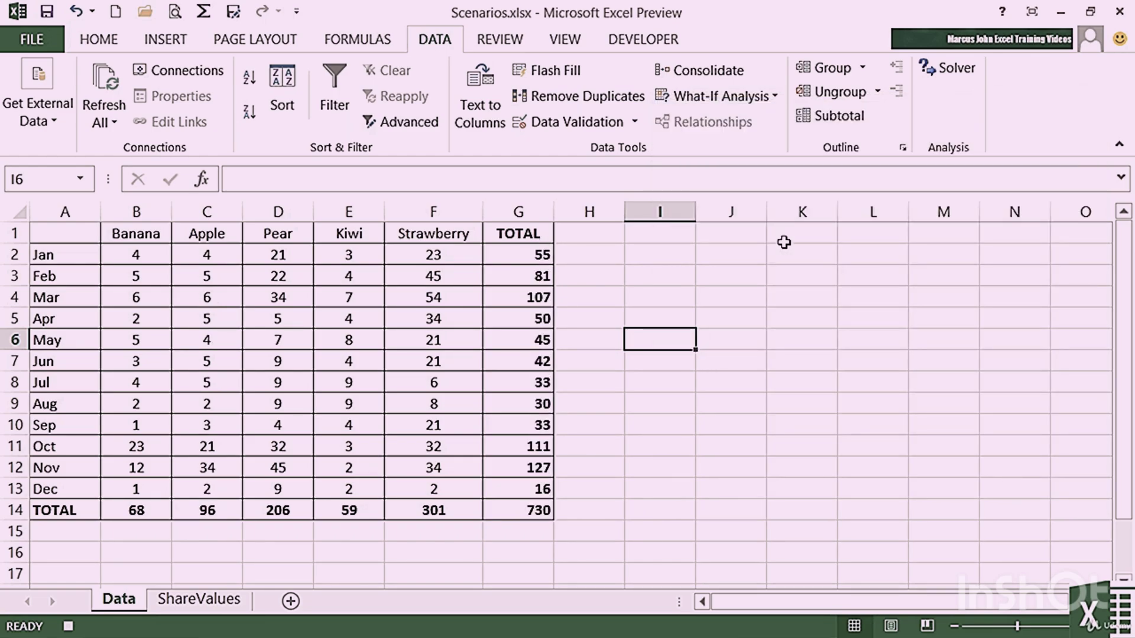
left_click(644, 40)
left_click(142, 70)
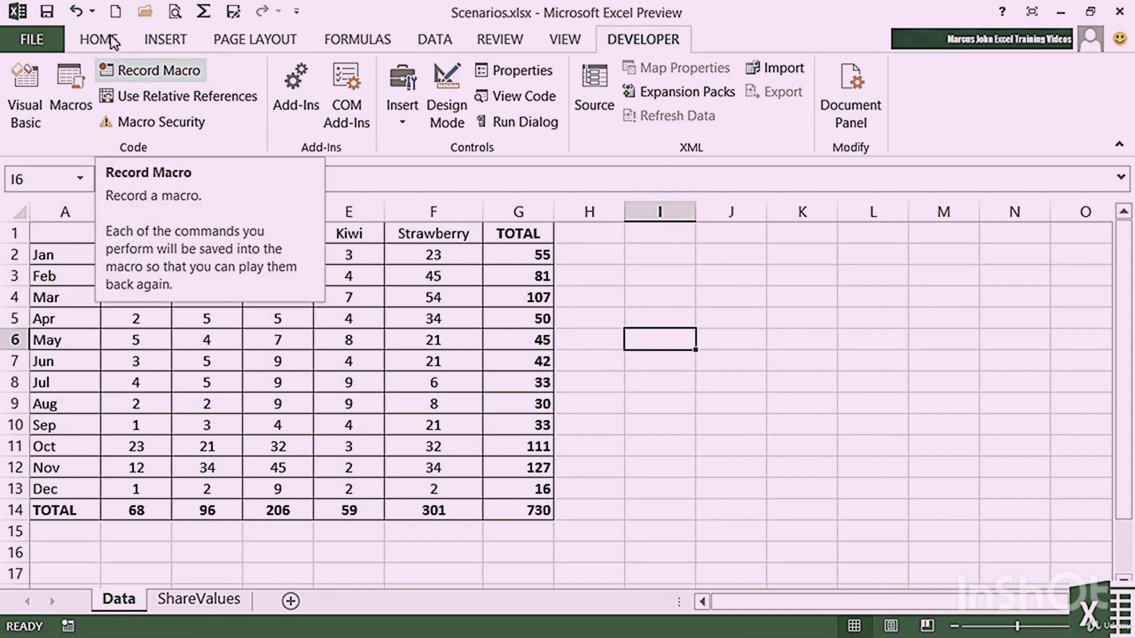
Step: Start recording a macro named cmdBadPear with the shortcut Ctrl+Shift+P in this workbook
left_click(149, 71)
type("cmdBadPear")
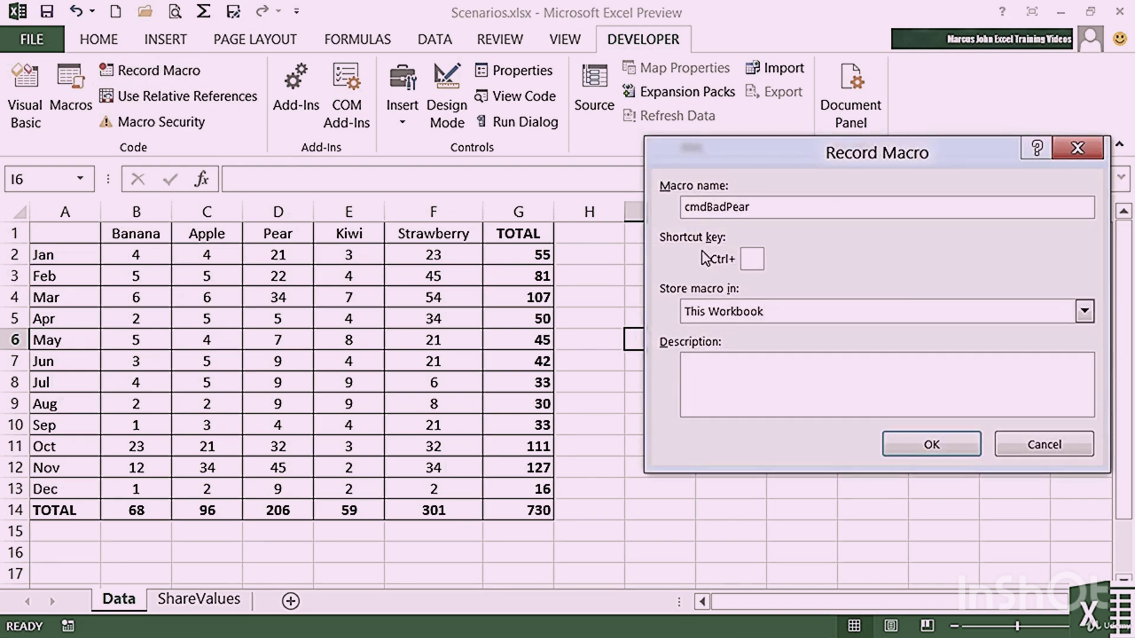
left_click(751, 260)
type("P")
left_click(922, 443)
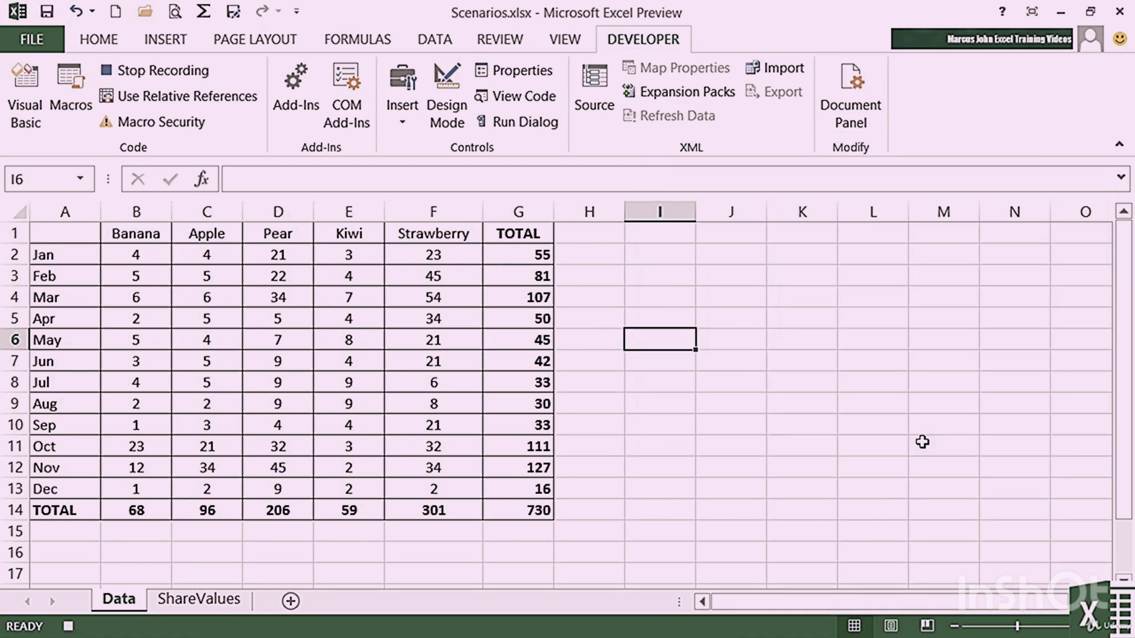
Step: Show the Awful Pear scenario as the macro's recorded action and stop the recording
left_click(453, 38)
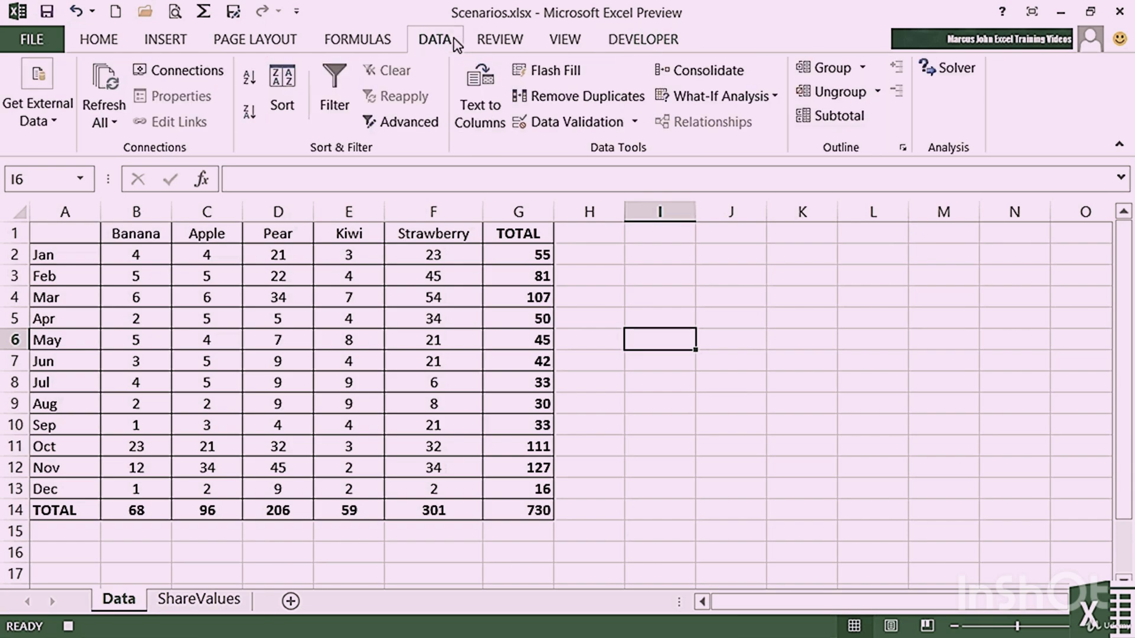
left_click(724, 96)
left_click(763, 121)
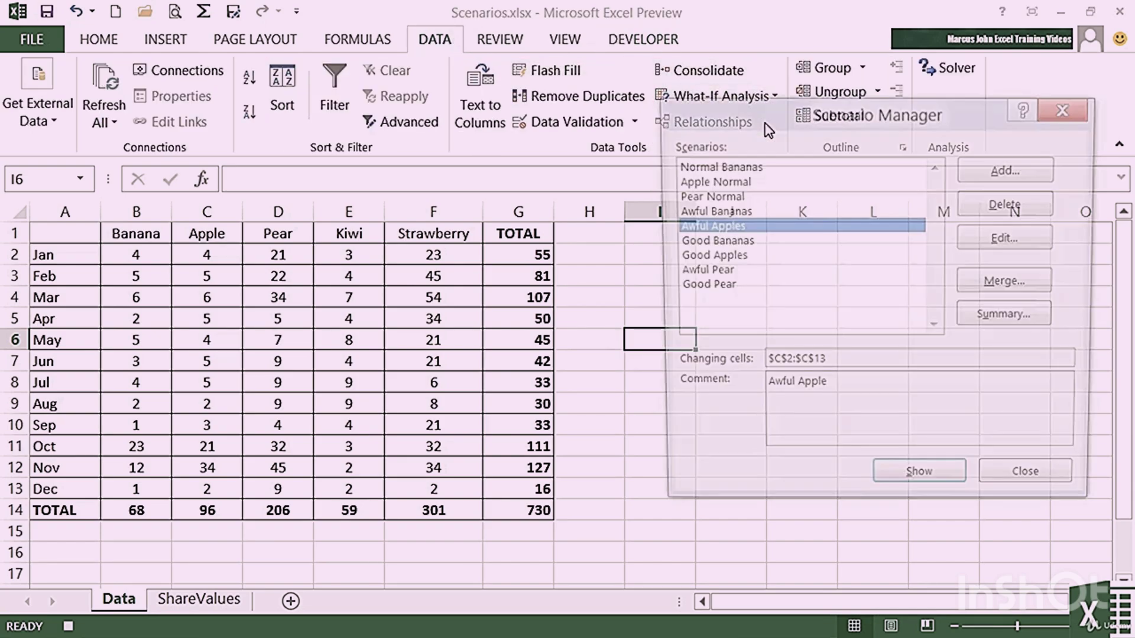
left_click(733, 272)
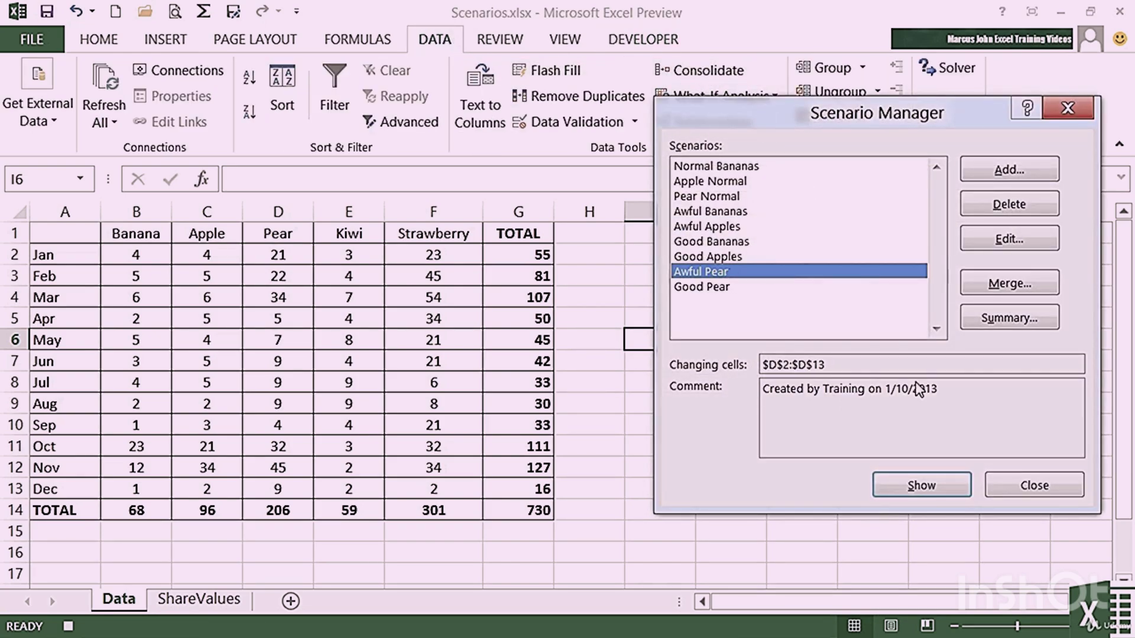
left_click(934, 488)
left_click(1023, 485)
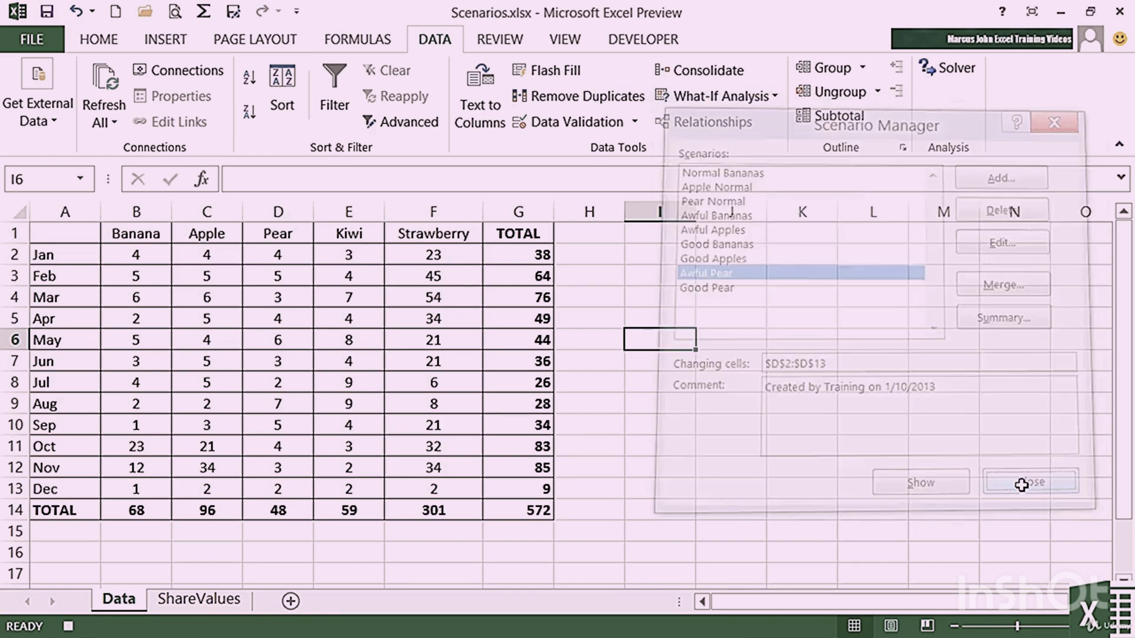
left_click(649, 38)
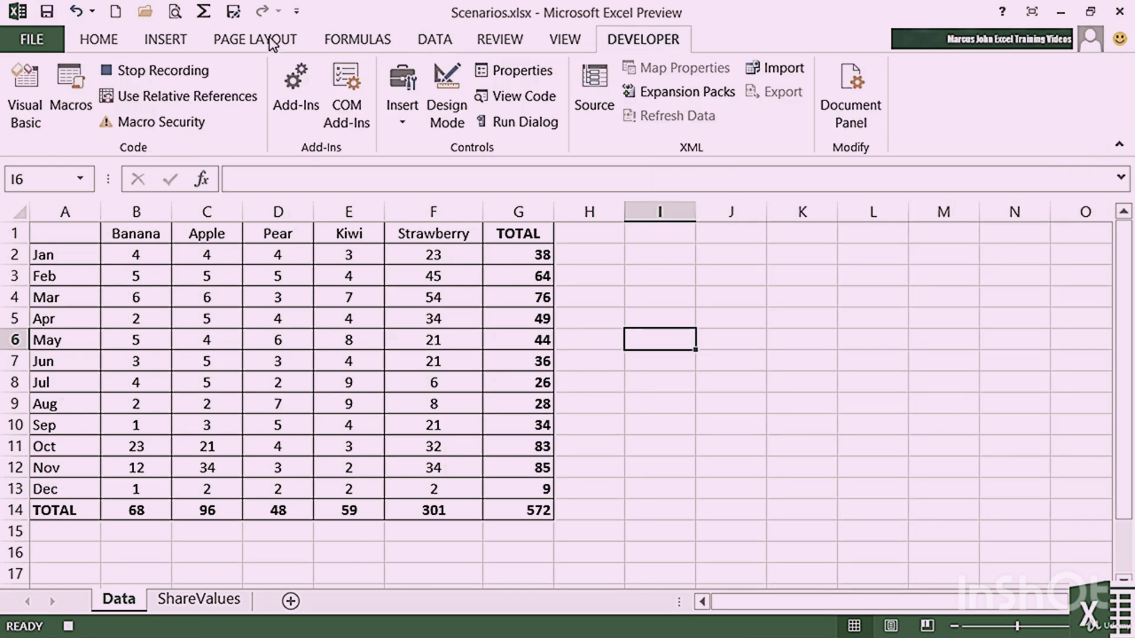
left_click(185, 72)
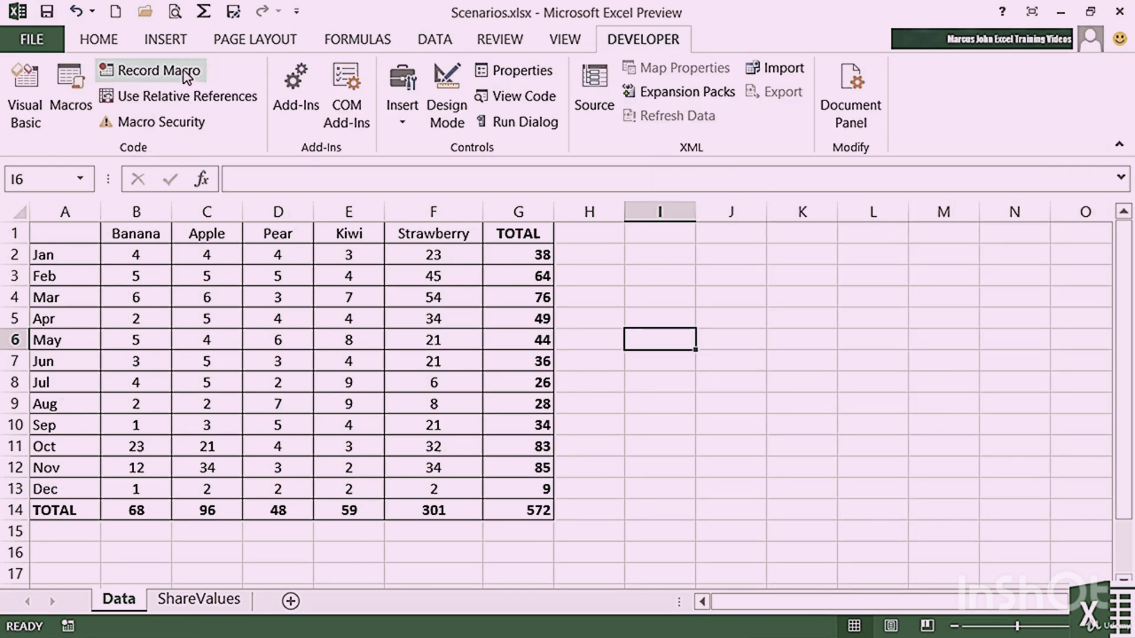
Step: Start recording a macro named cmdBadBanana with the shortcut Ctrl+Shift+B in this workbook
left_click(131, 72)
type("cmdBadBanana")
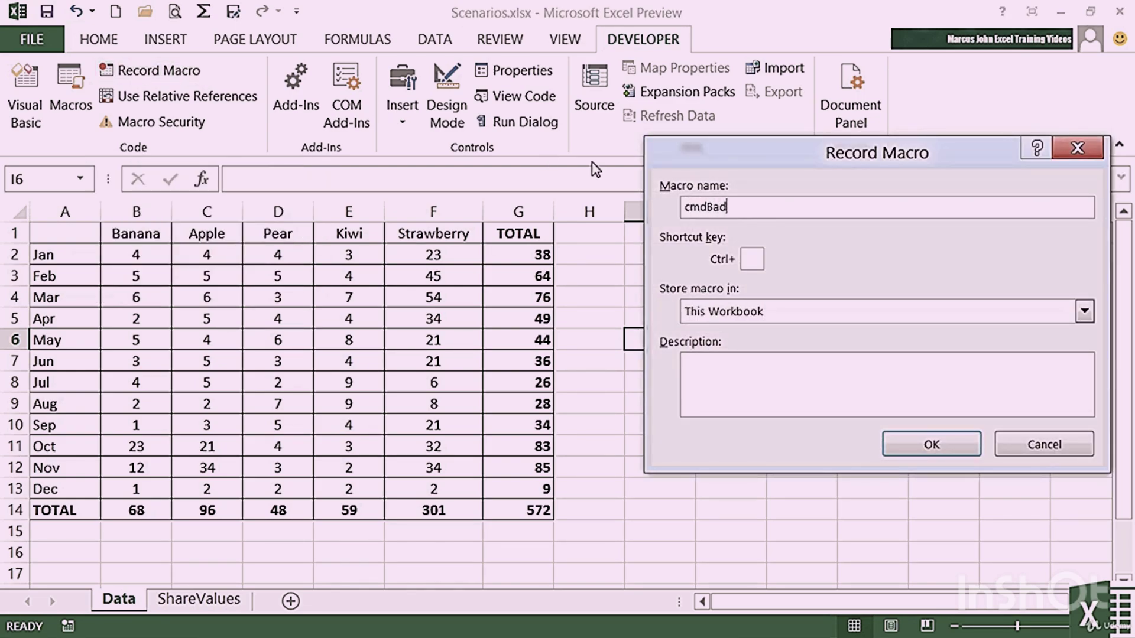
left_click(755, 264)
type("B")
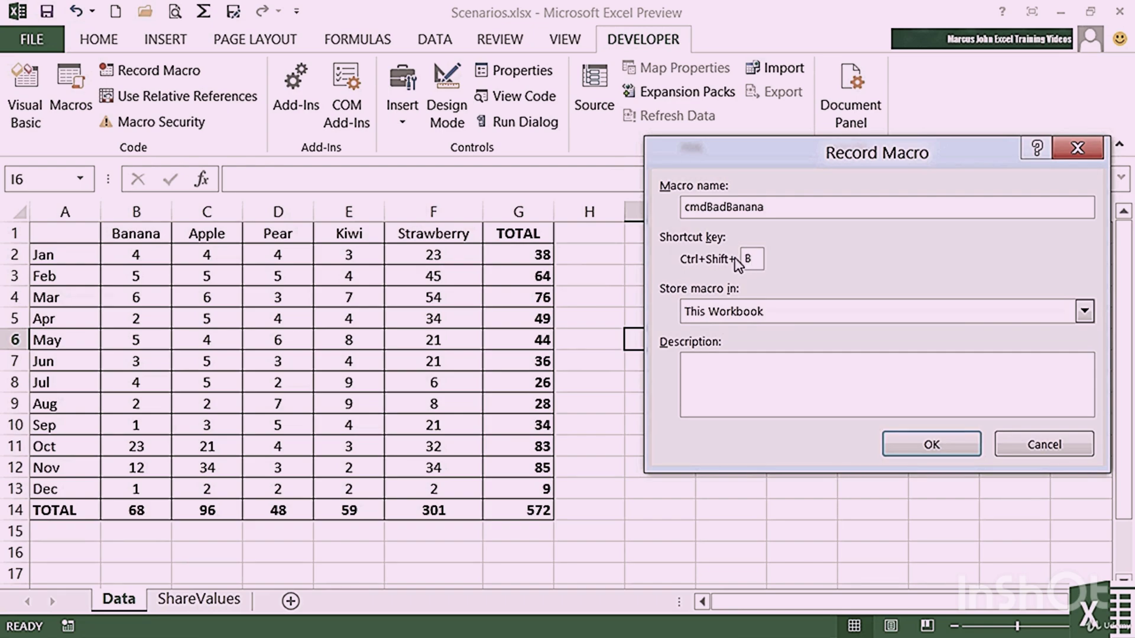
left_click(932, 445)
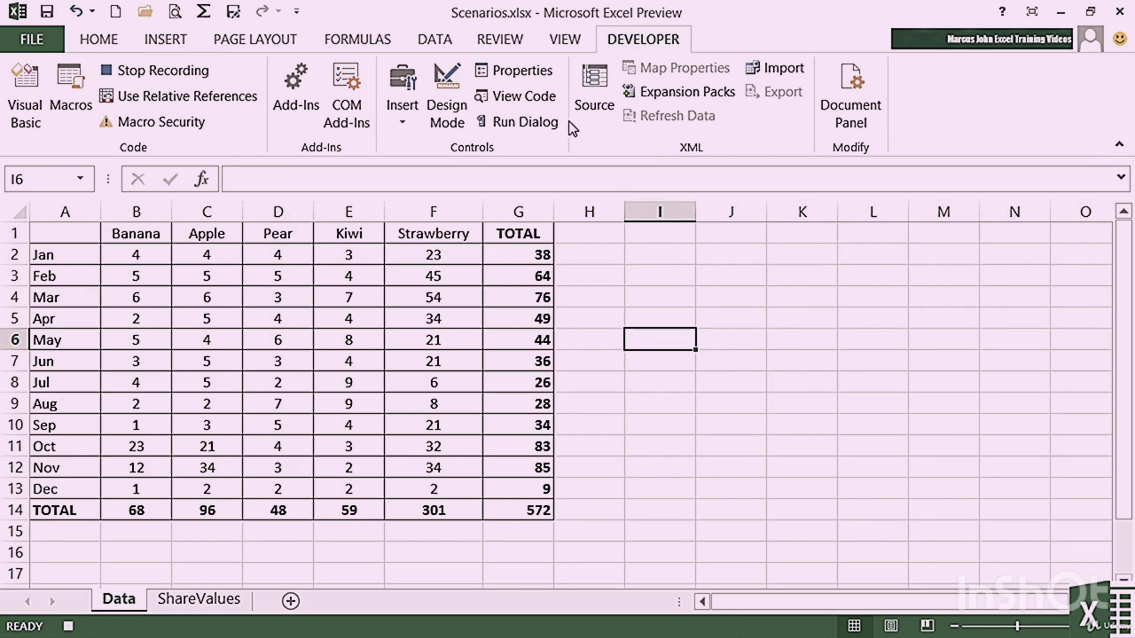
Step: Show the Awful Bananas scenario as the recorded action of the cmdBadBanana macro and close Scenario Manager
left_click(429, 42)
left_click(766, 96)
left_click(762, 123)
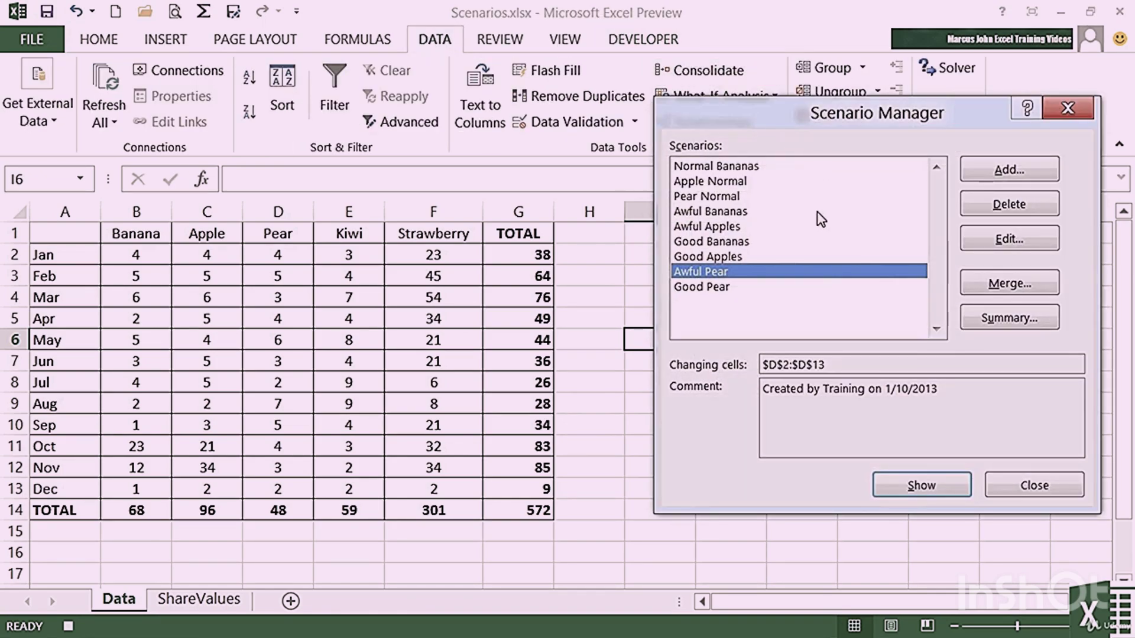
left_click(745, 213)
left_click(928, 491)
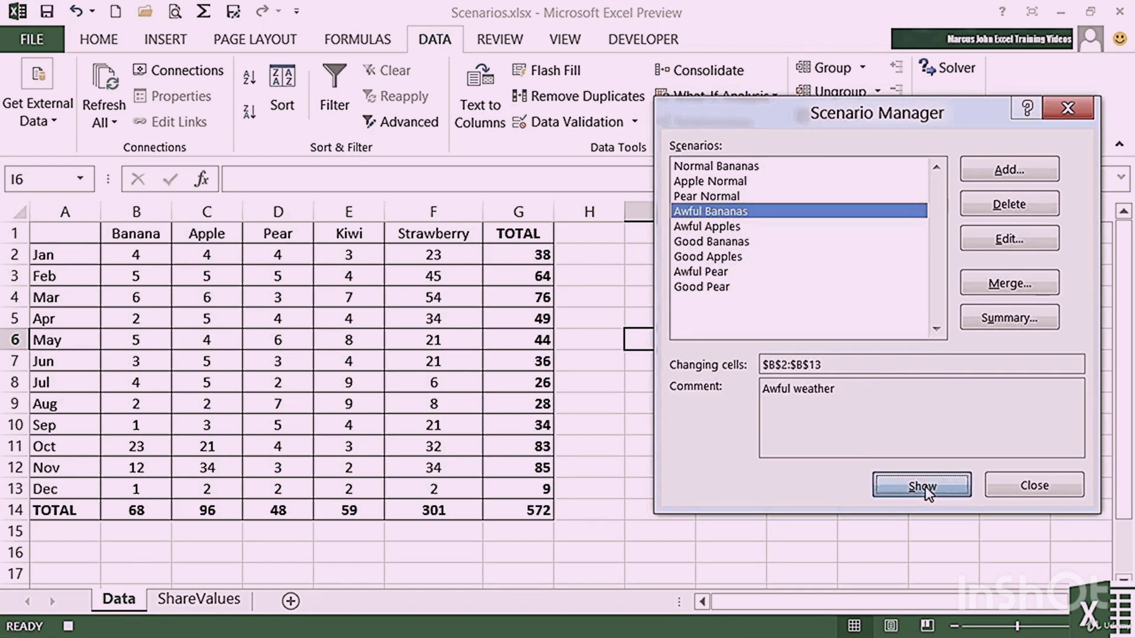
left_click(1017, 491)
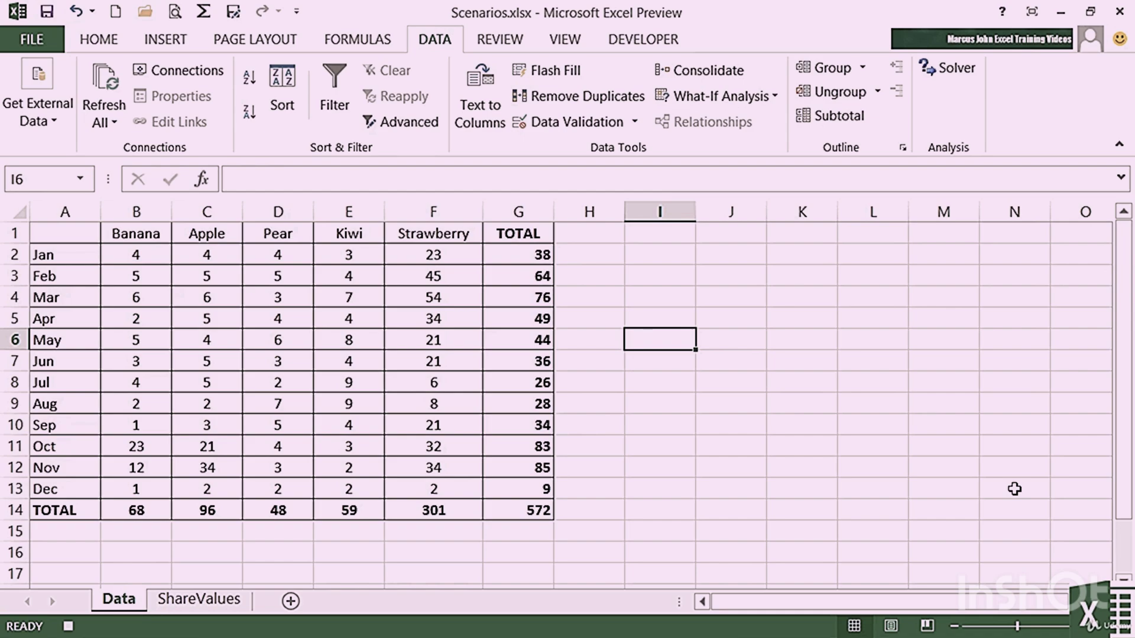
Step: Stop recording the cmdBadBanana macro
left_click(645, 40)
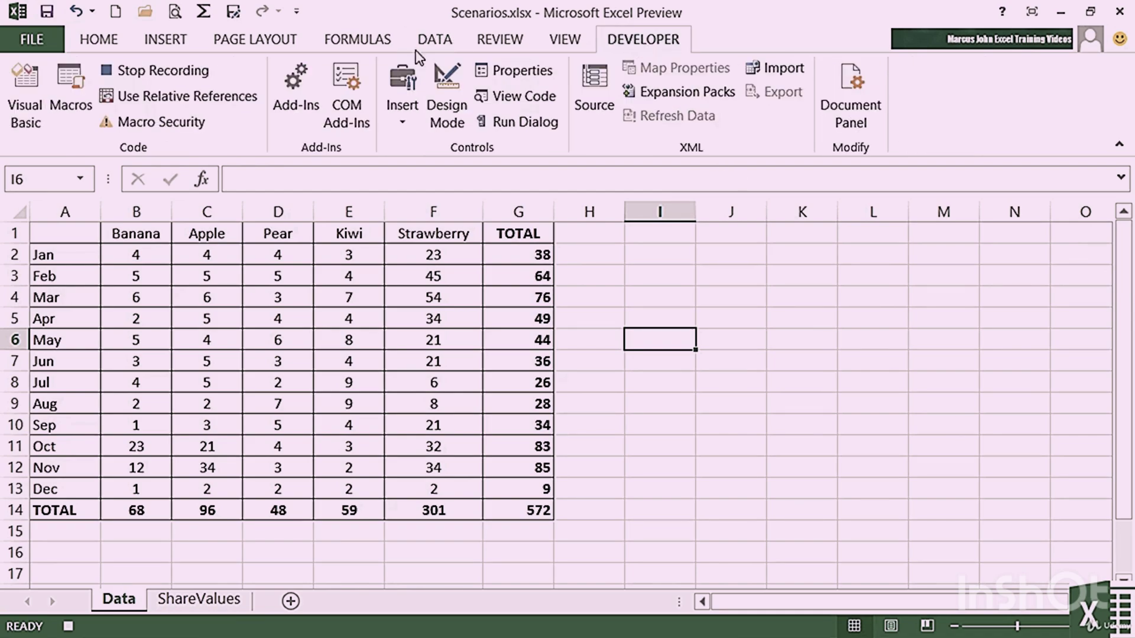
left_click(187, 70)
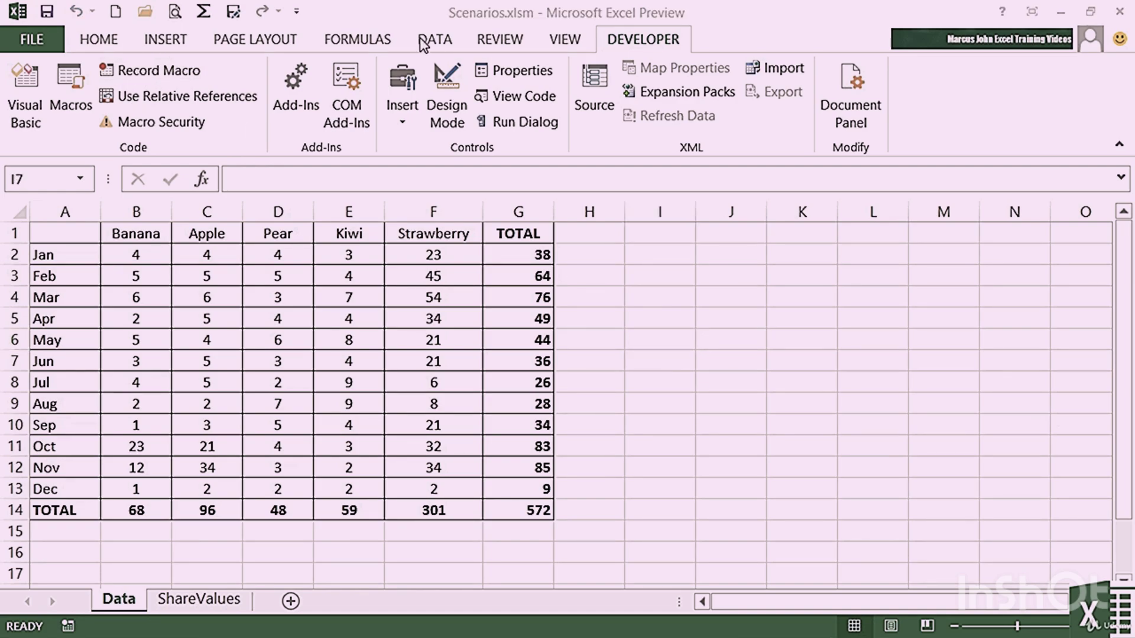
Step: Show the Normal Bananas, Pear Normal and Apple Normal scenarios, then close Scenario Manager
left_click(423, 42)
left_click(771, 97)
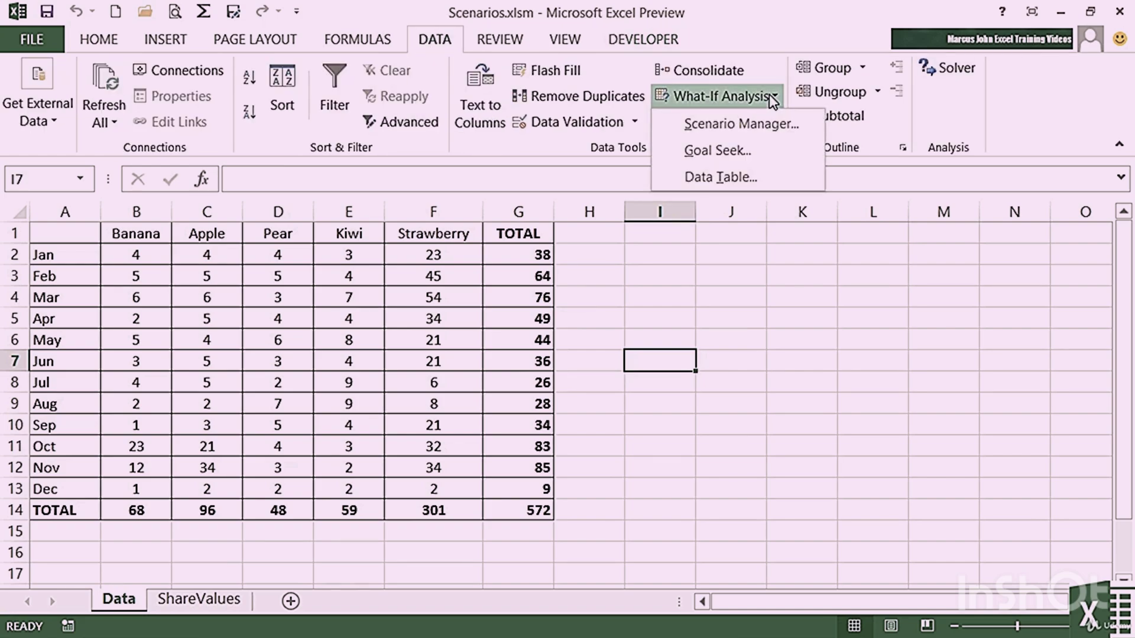
left_click(760, 123)
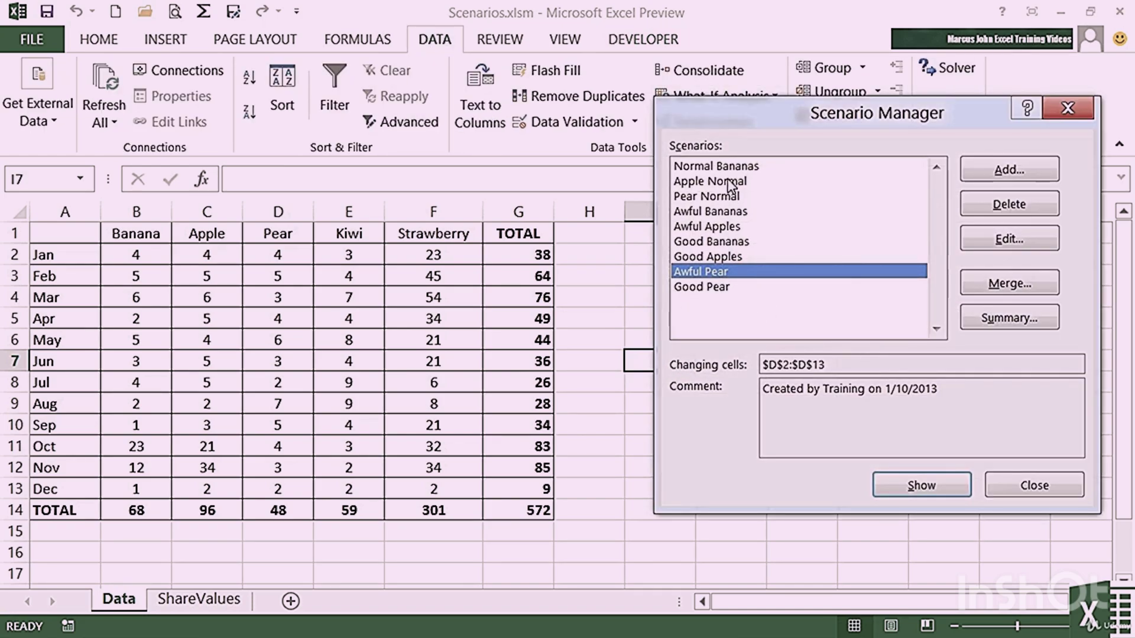
double_click(731, 167)
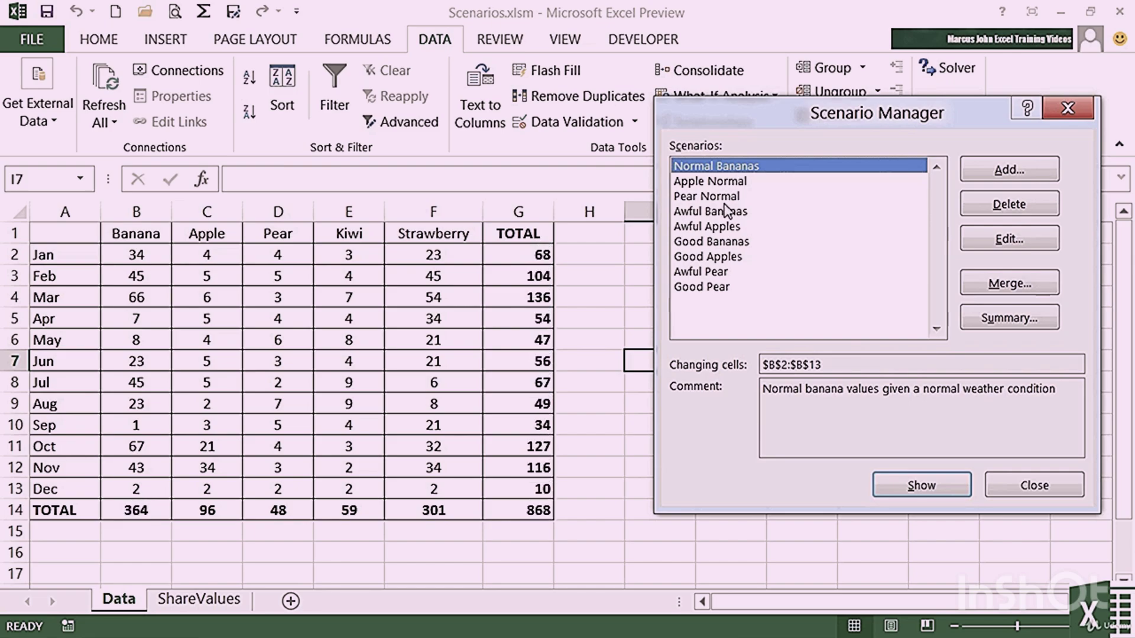
double_click(727, 196)
left_click(729, 182)
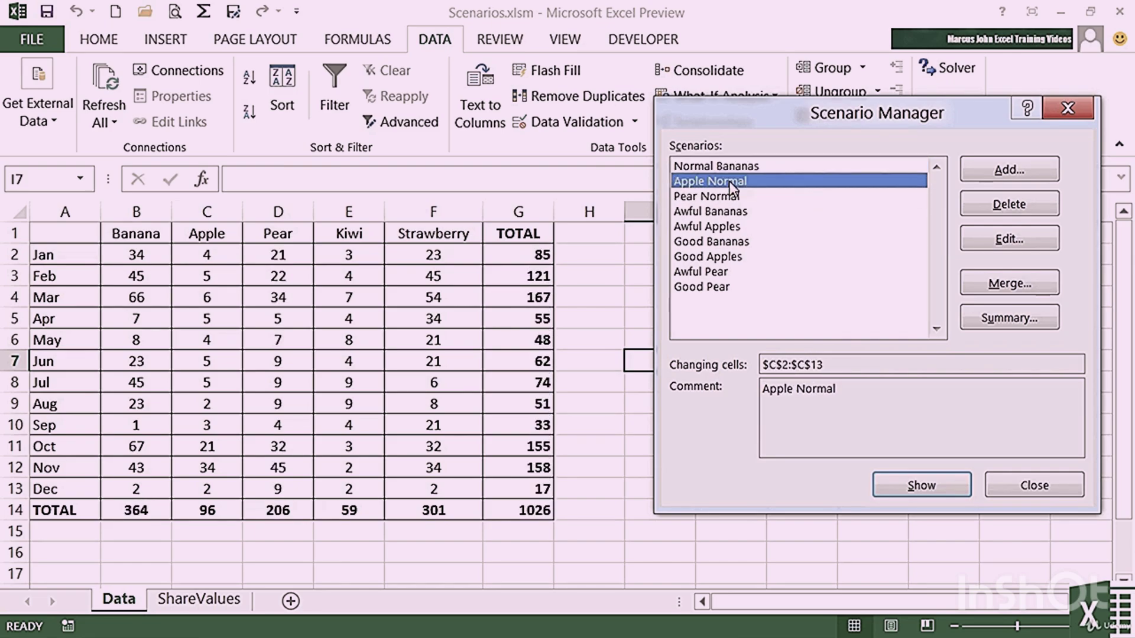
double_click(729, 182)
left_click(1040, 483)
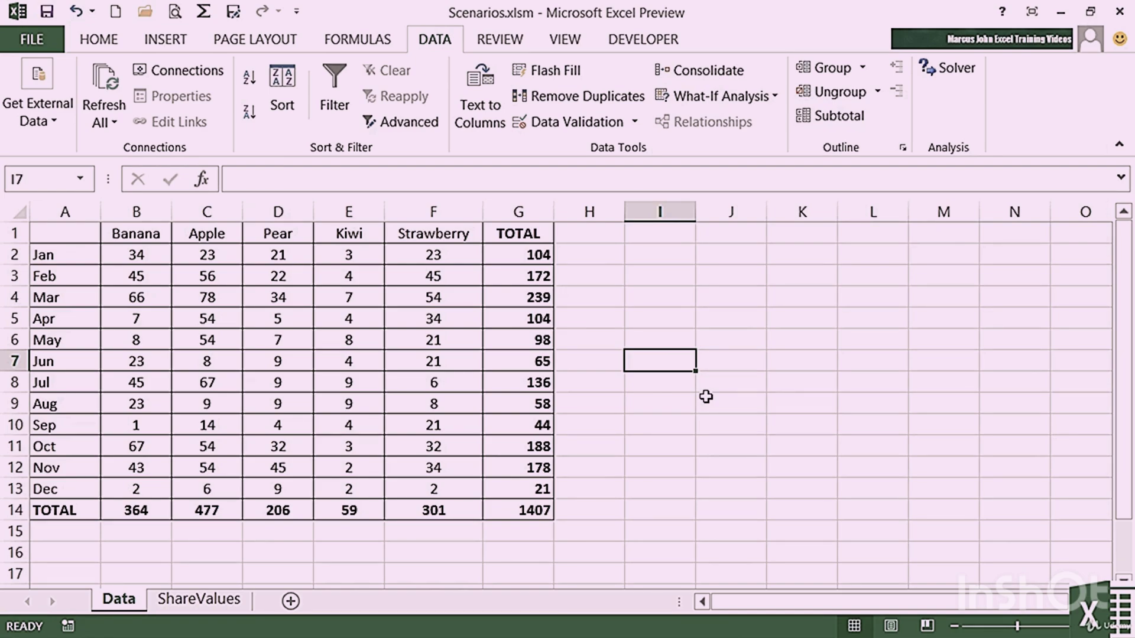
Step: Run the recorded macros for the awful apple, pear and banana scenarios one after another with their assigned shortcuts
key("ctrl+z")
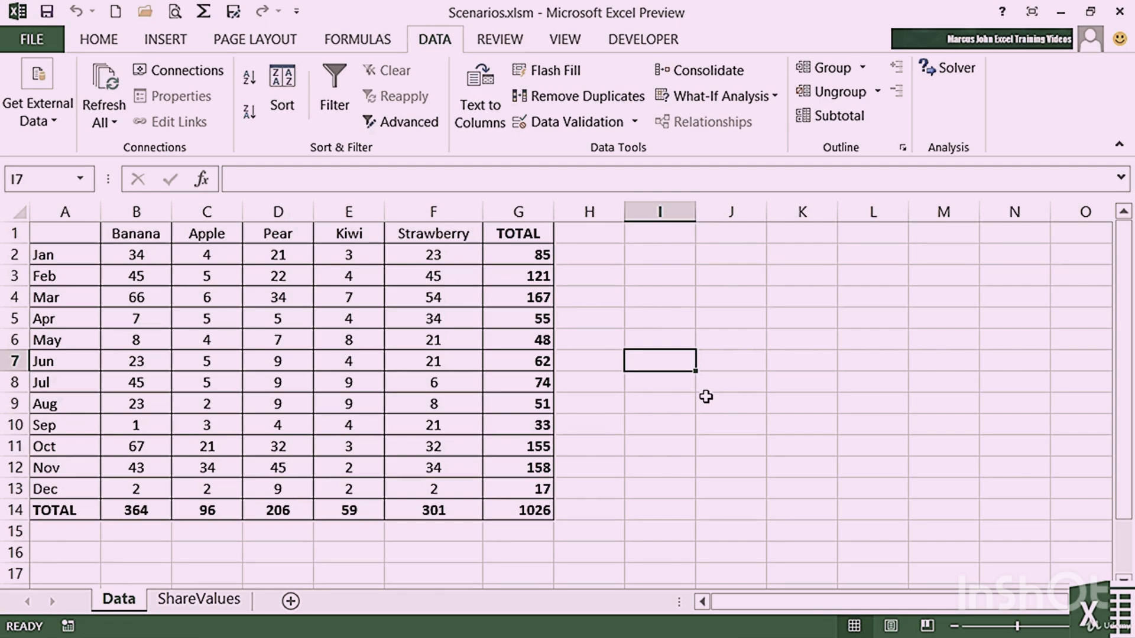
key("ctrl+shift+w")
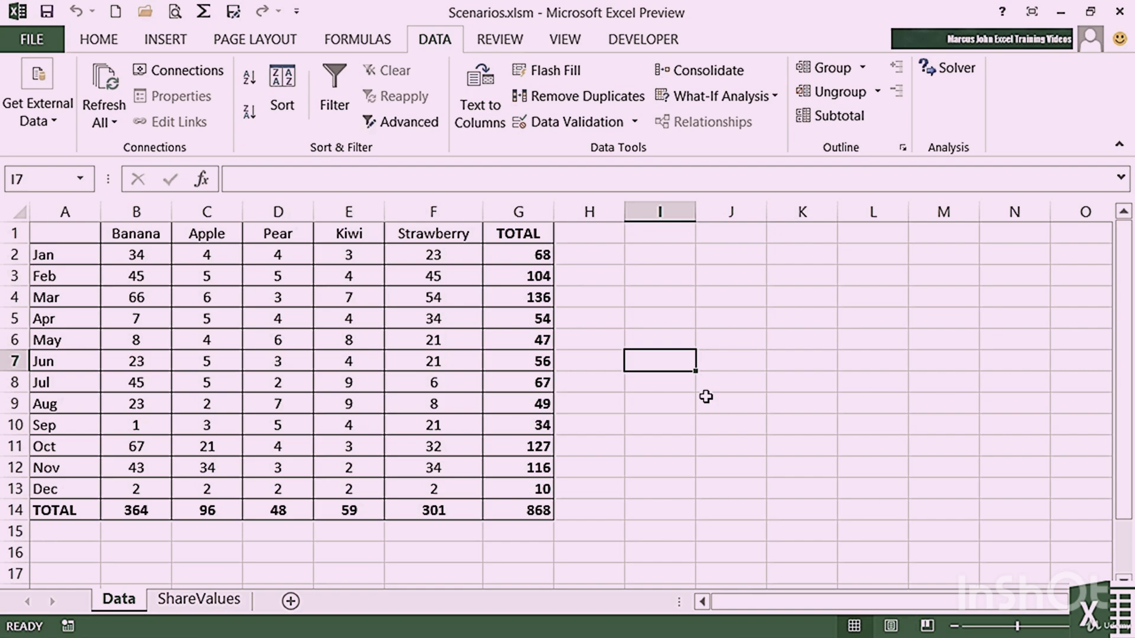
key("ctrl+shift+b")
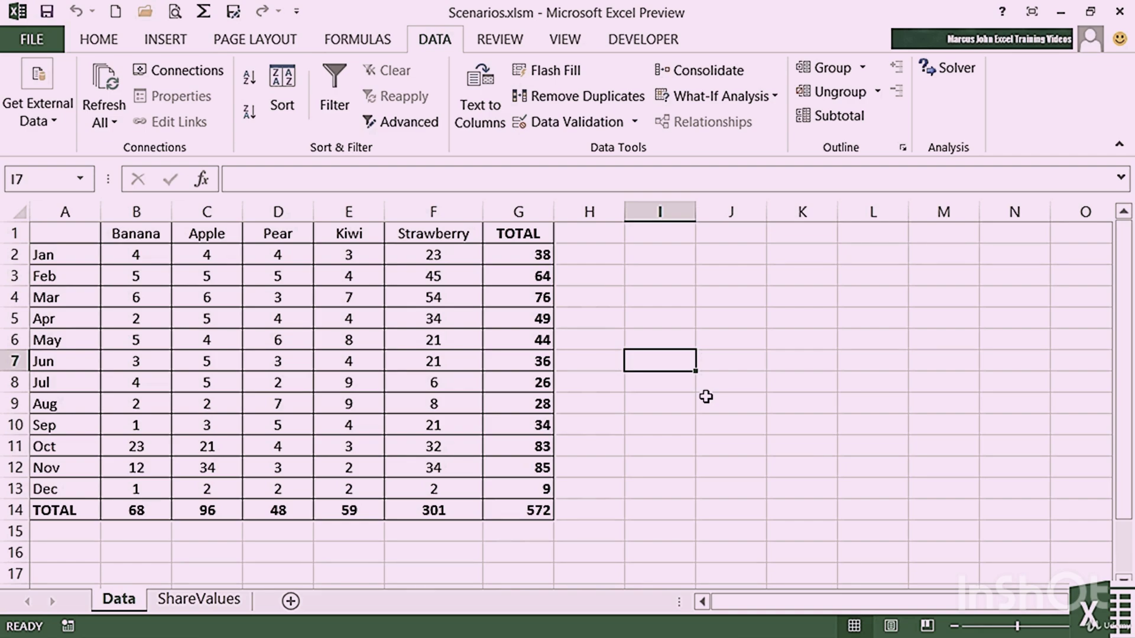
Step: Save the workbook as Scenarios.xlsm, an Excel Macro-Enabled Workbook, in the Chapter 18 folder
left_click(51, 43)
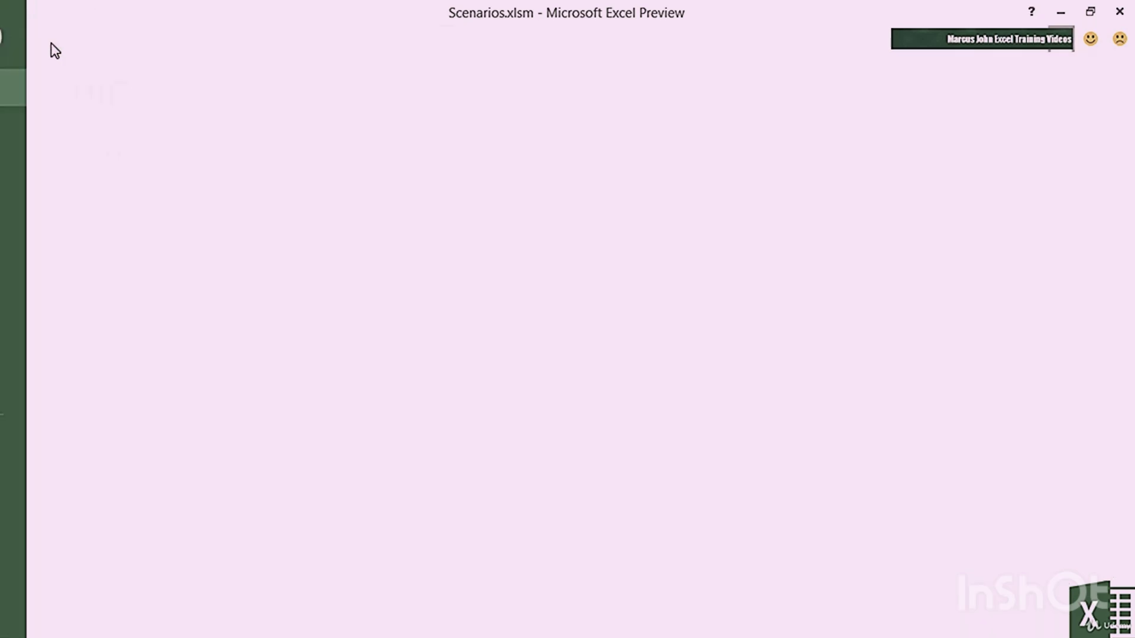
left_click(51, 235)
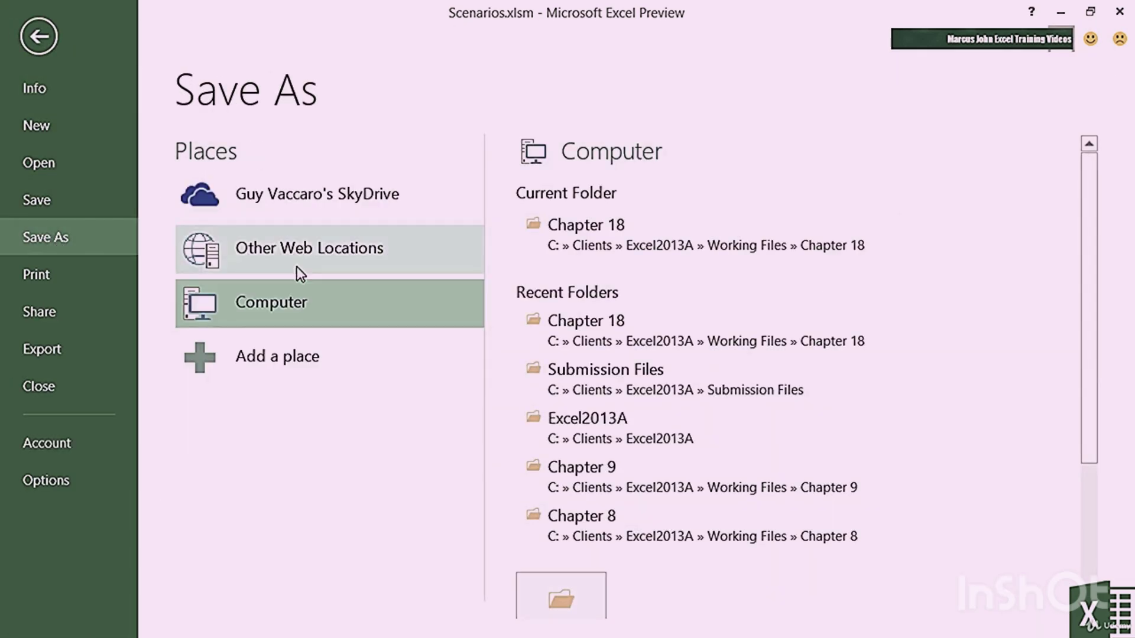
left_click(587, 244)
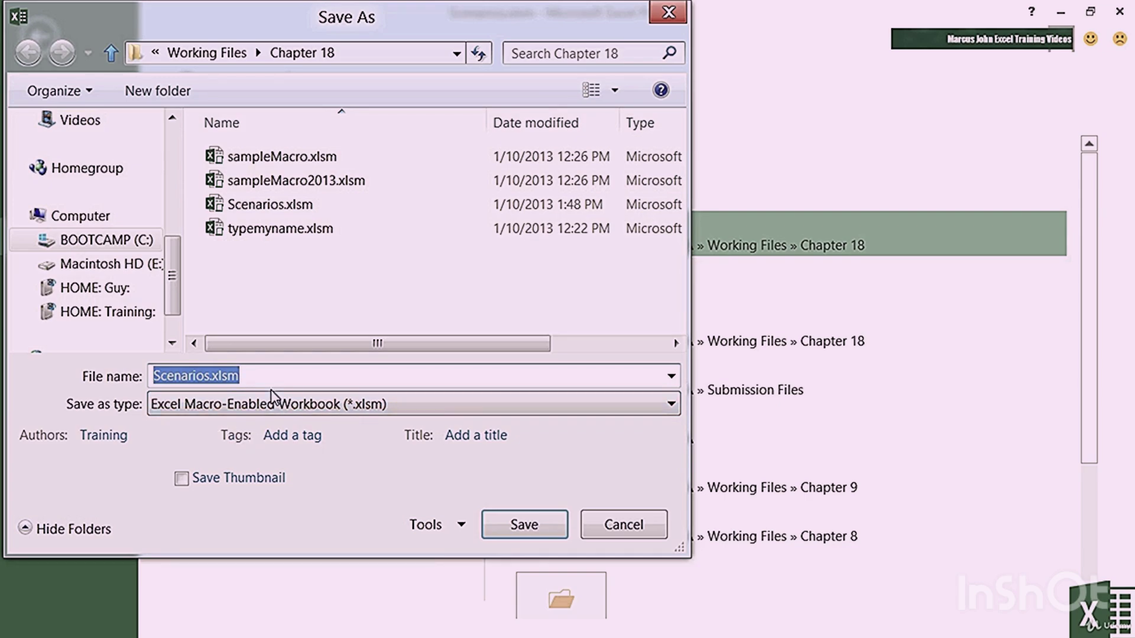
left_click(535, 526)
left_click(645, 336)
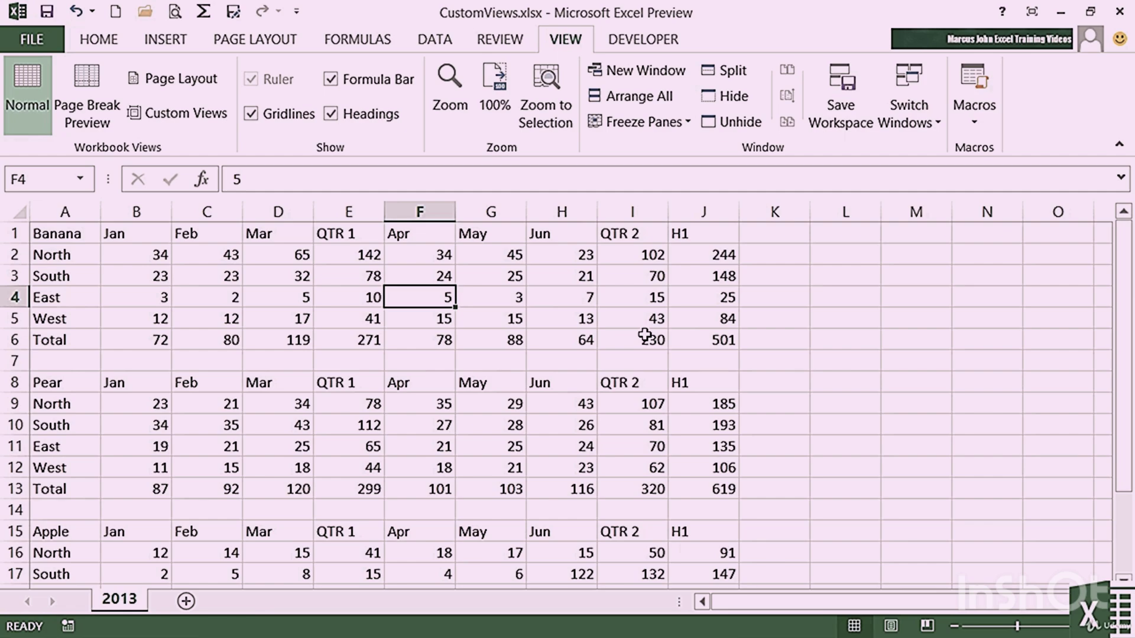
Step: Show the CEO View, Full View and Quarters custom views of CustomViews.xlsx in turn, then close the list of views
left_click(167, 121)
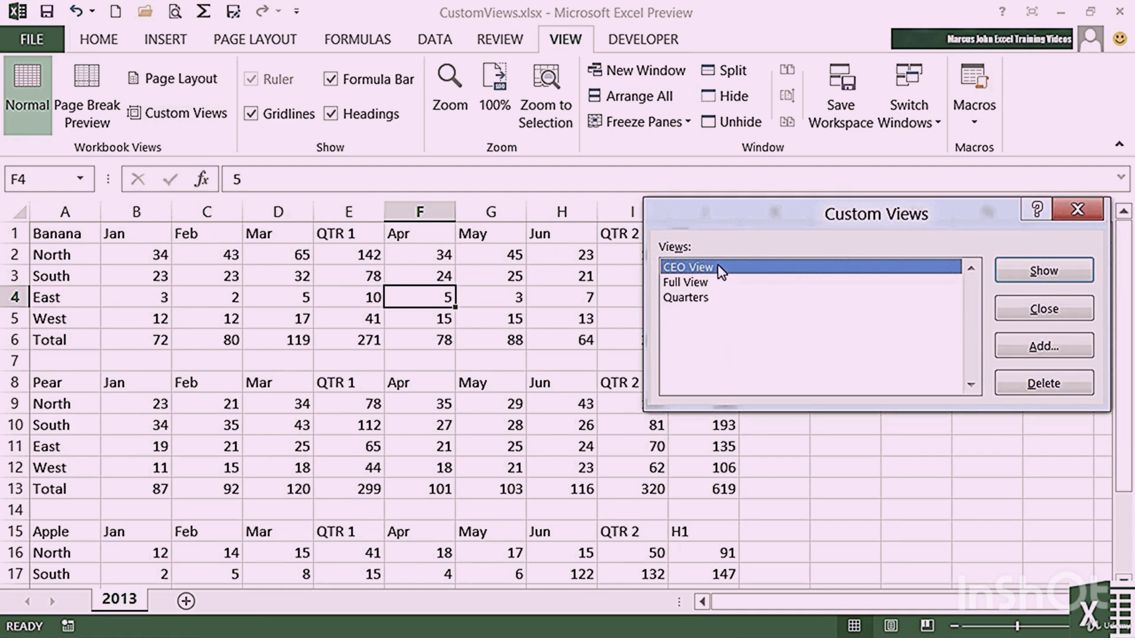
left_click(1044, 271)
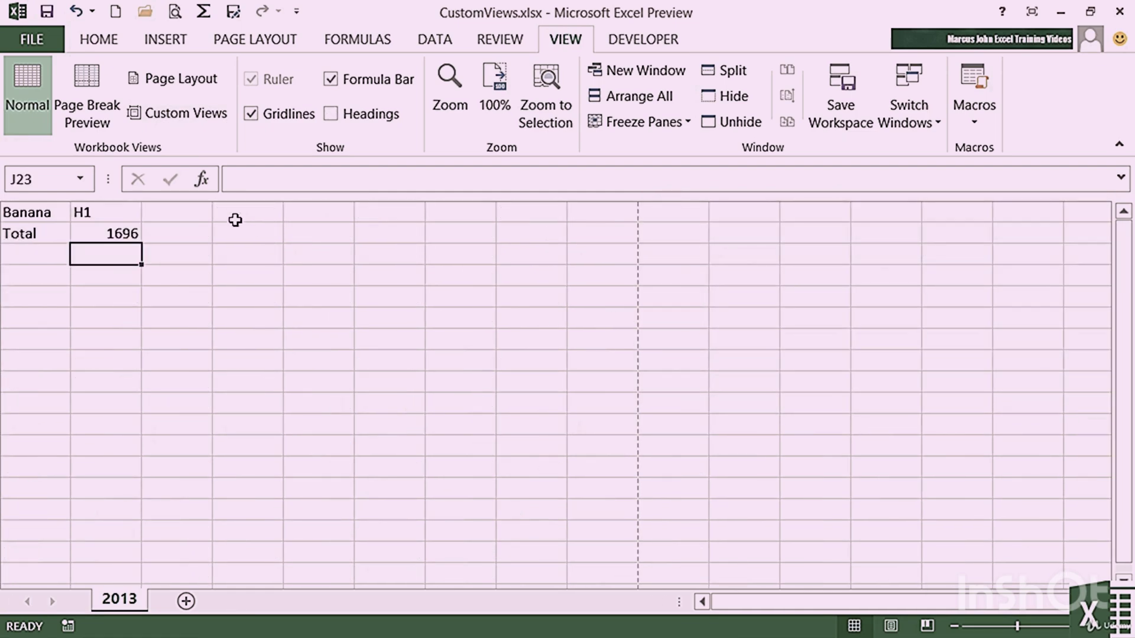
left_click(183, 118)
left_click(709, 283)
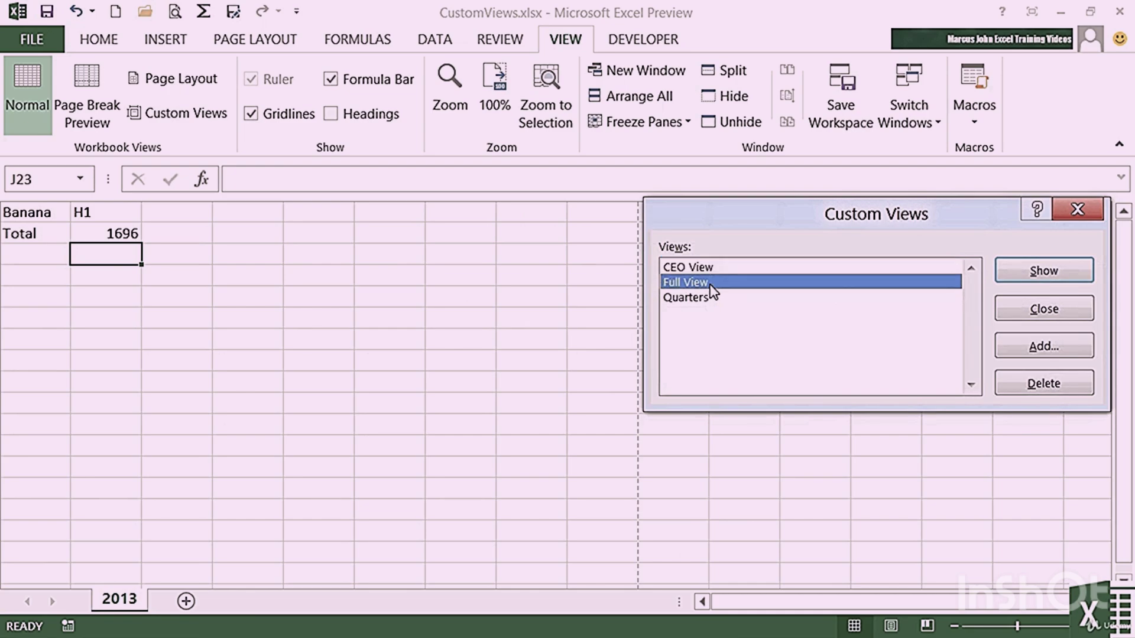
double_click(711, 284)
left_click(177, 113)
double_click(762, 297)
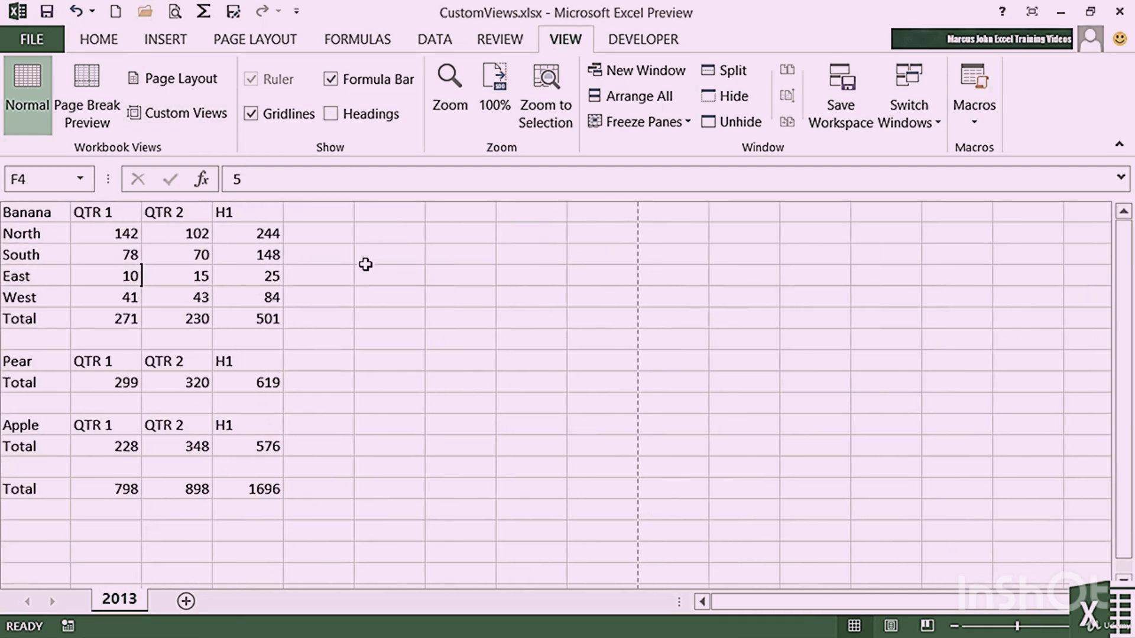
left_click(180, 116)
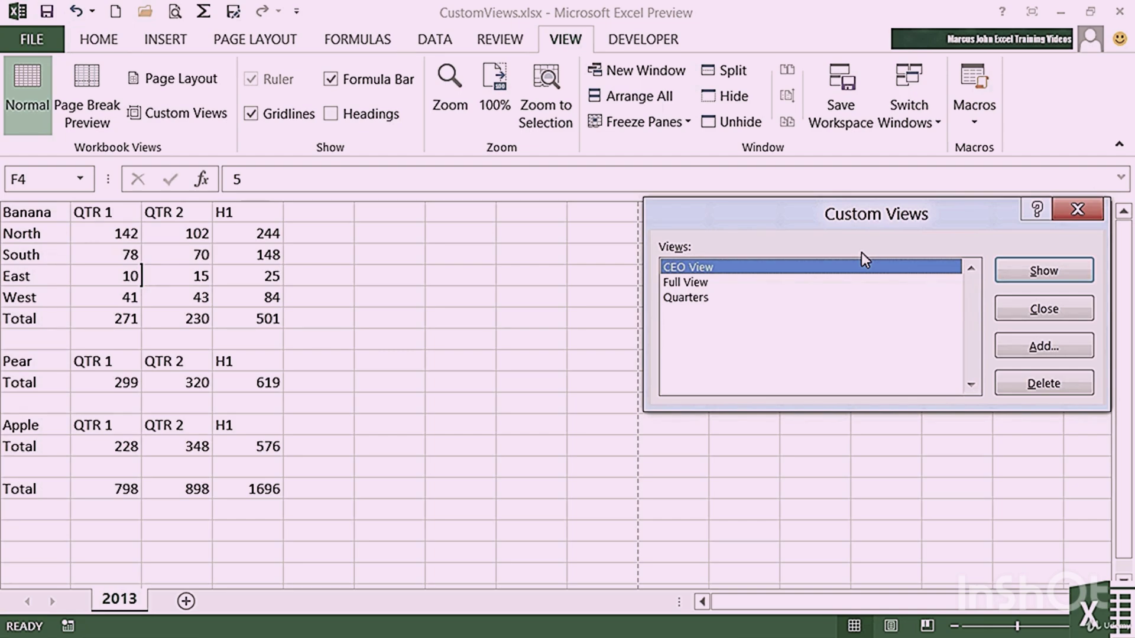
left_click(1044, 309)
Step: Start recording a macro named cmdViewCEO with the shortcut Ctrl+Shift+C, stored in this workbook
left_click(656, 42)
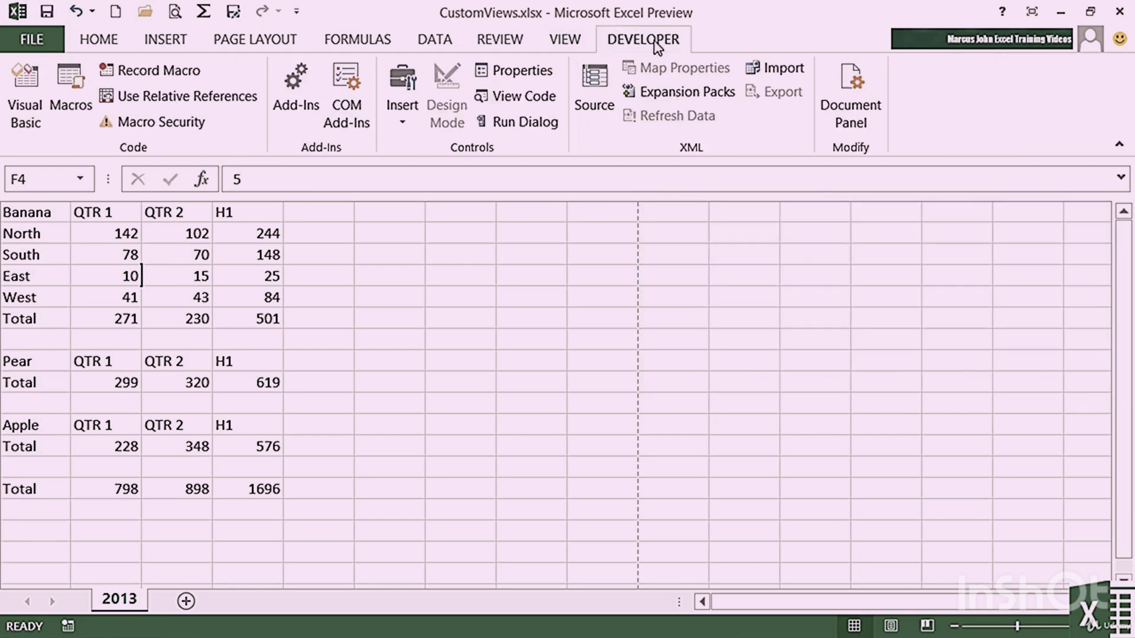
left_click(155, 70)
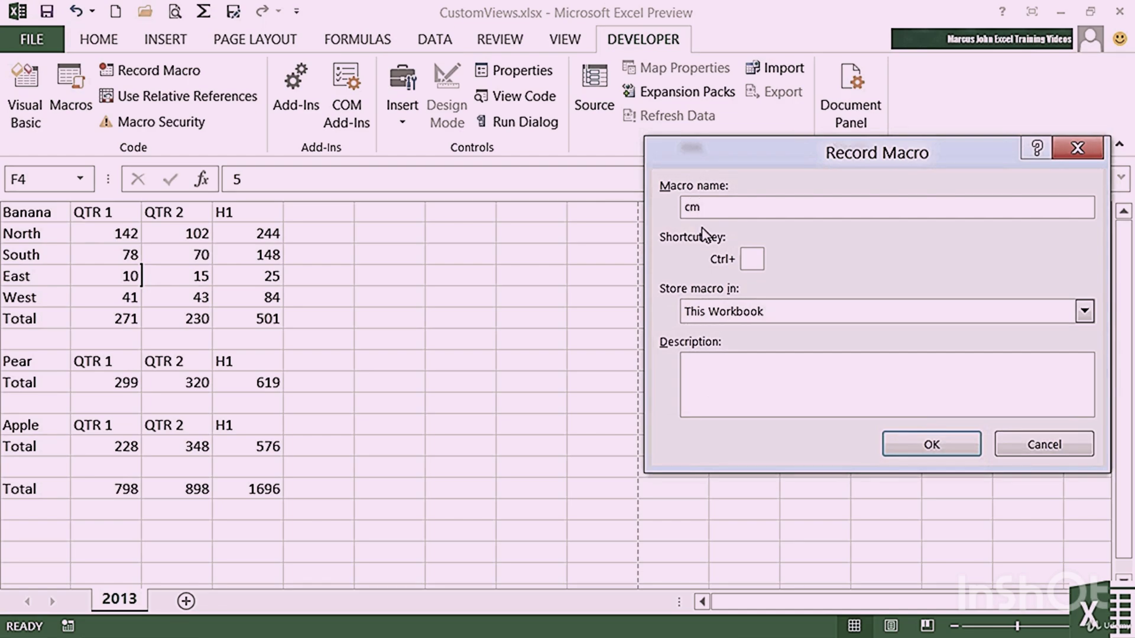
type("cmdViewCEO")
left_click(746, 261)
type("C")
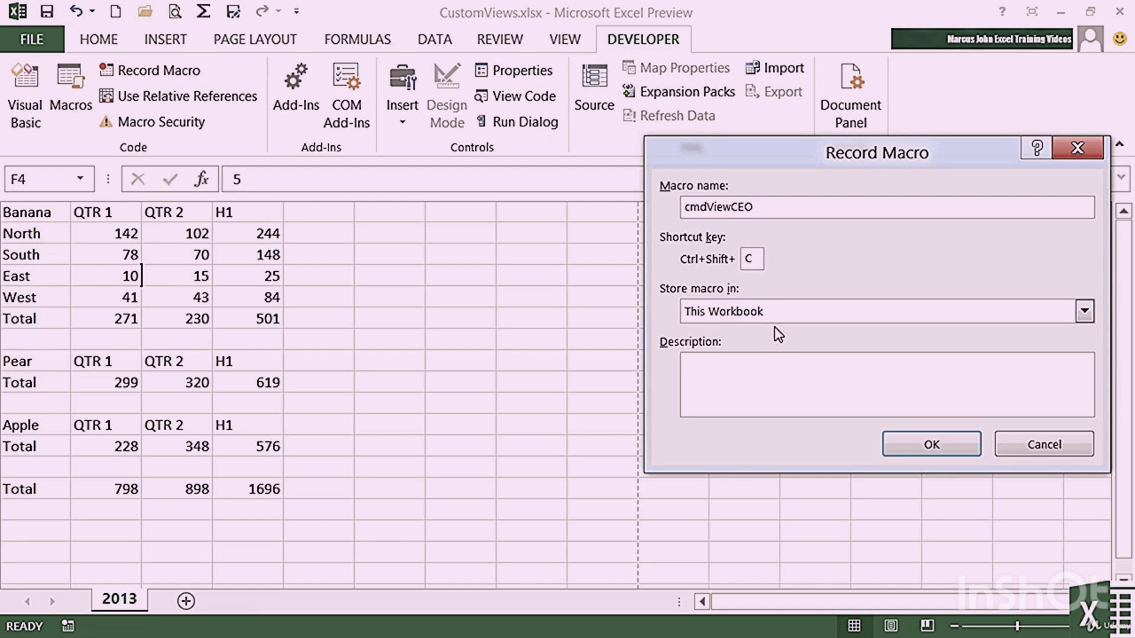
left_click(931, 445)
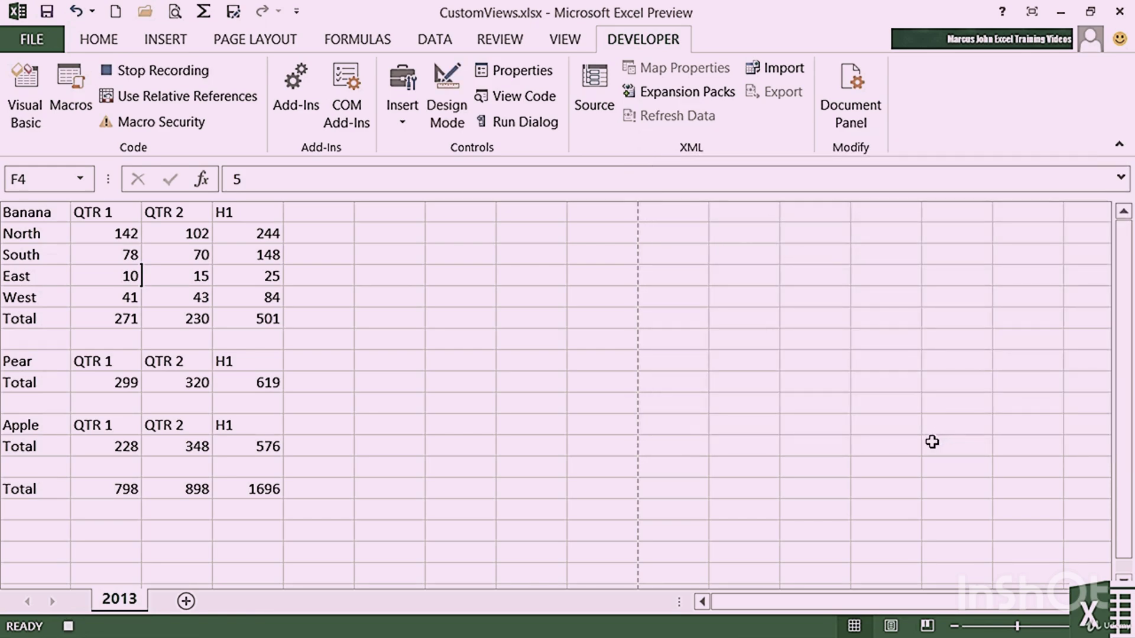
Step: Show the CEO View custom view as the macro's recorded action and stop the recording
left_click(564, 39)
left_click(201, 117)
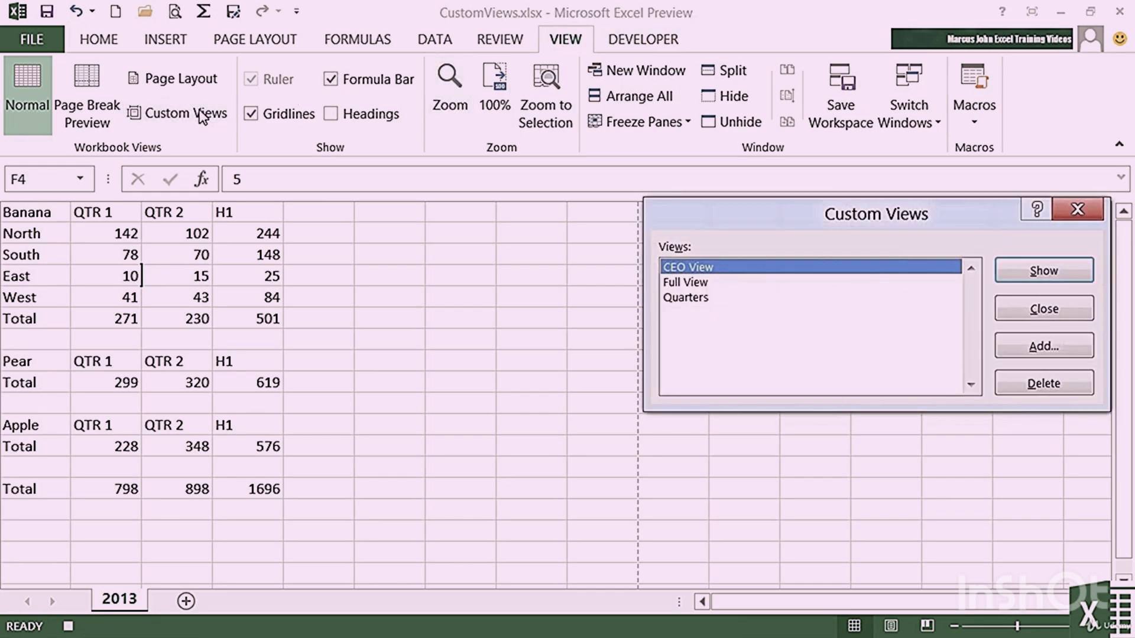
left_click(1015, 273)
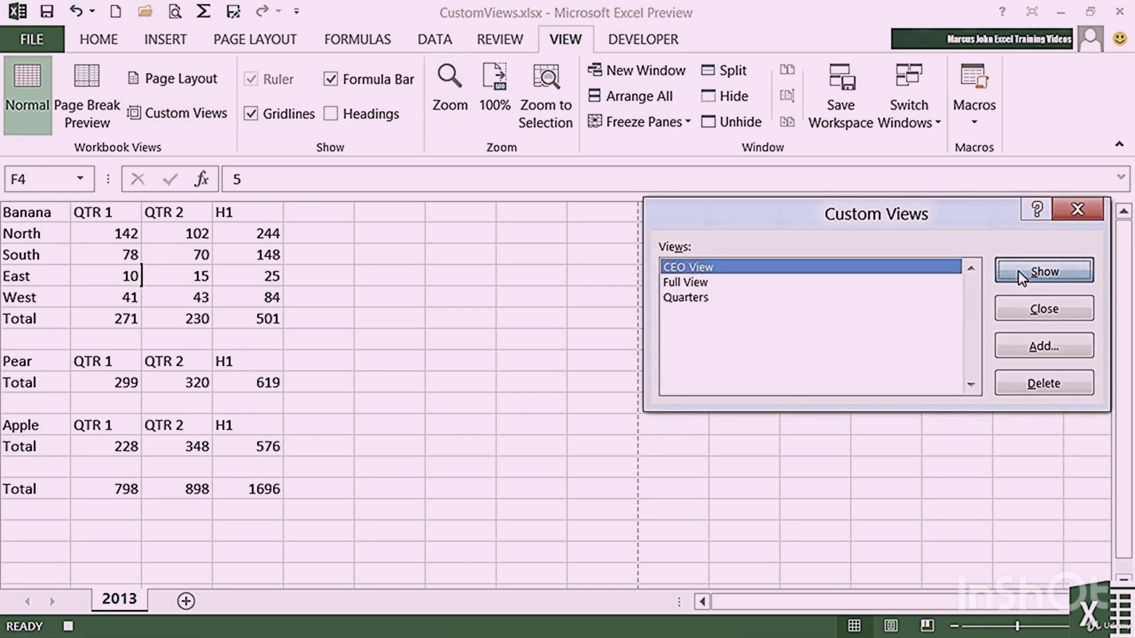
left_click(662, 42)
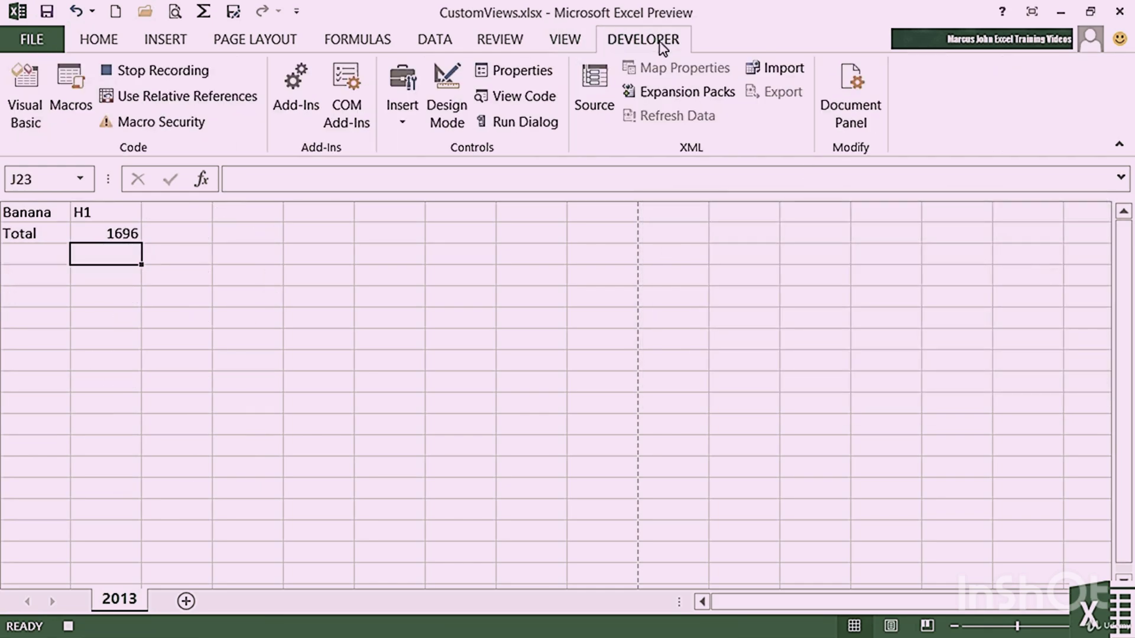
left_click(211, 73)
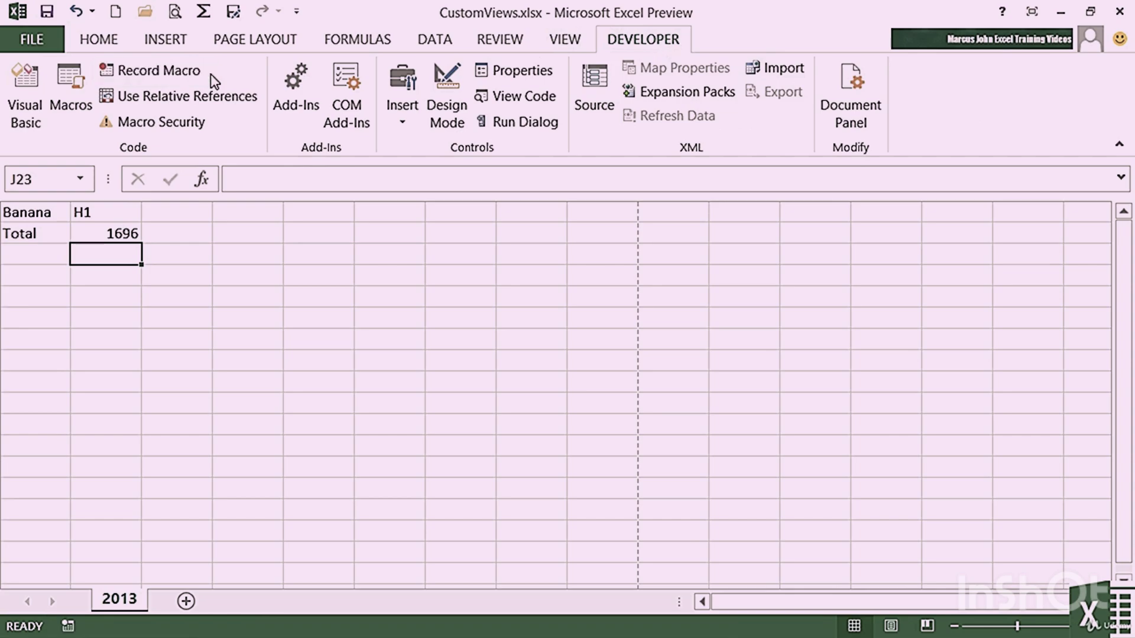
Step: Start recording a macro named cmdViewWhole with the shortcut Ctrl+Shift+W, stored in this workbook
left_click(177, 70)
type("cmdV")
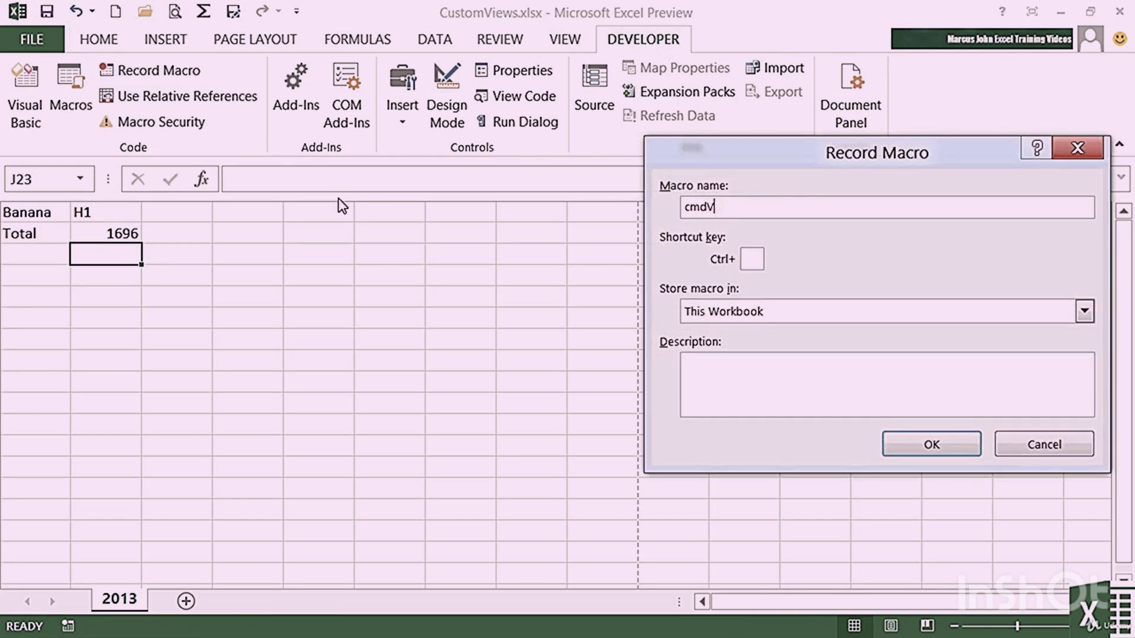
type("iewWhole")
type("W")
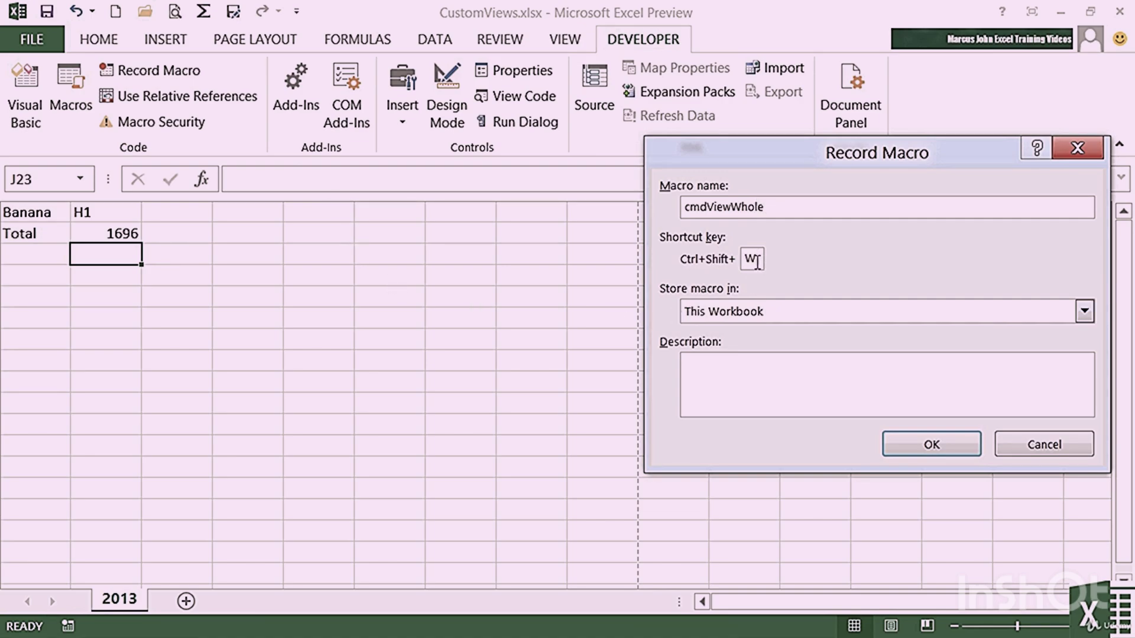
left_click(929, 447)
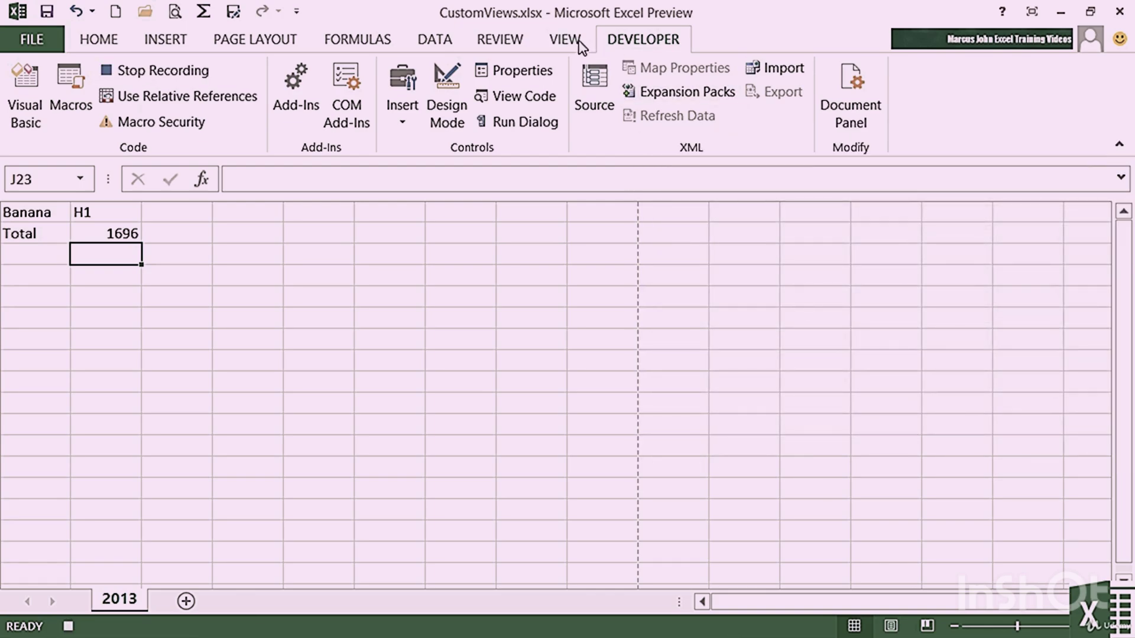
Step: Show the Full View custom view as the recorded action of cmdViewWhole and stop the recording
left_click(579, 43)
left_click(163, 123)
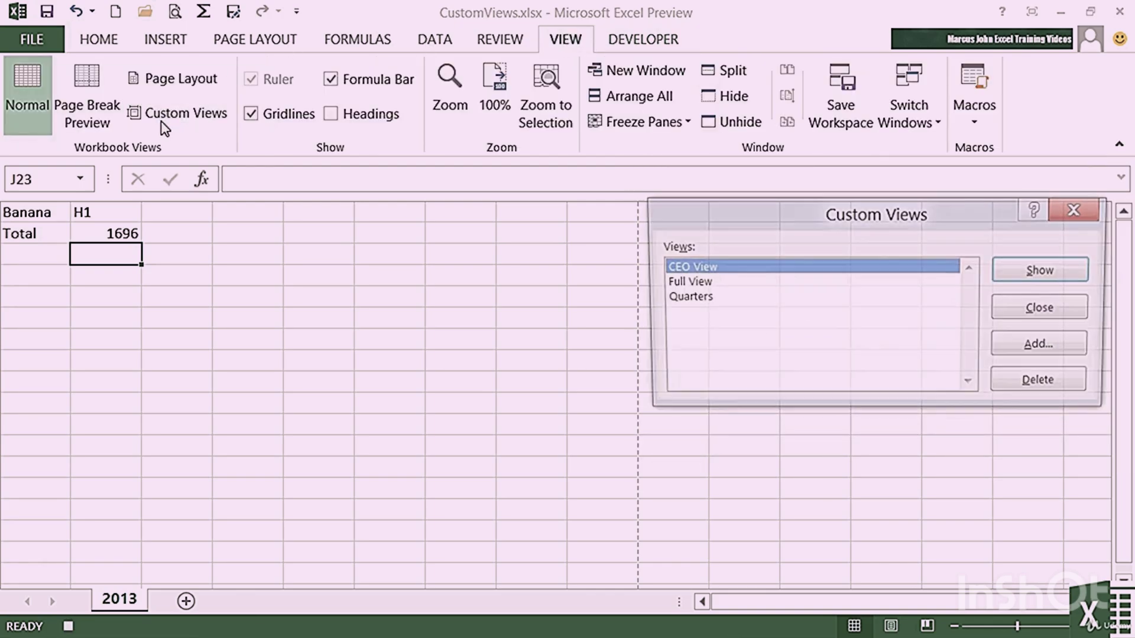
left_click(716, 284)
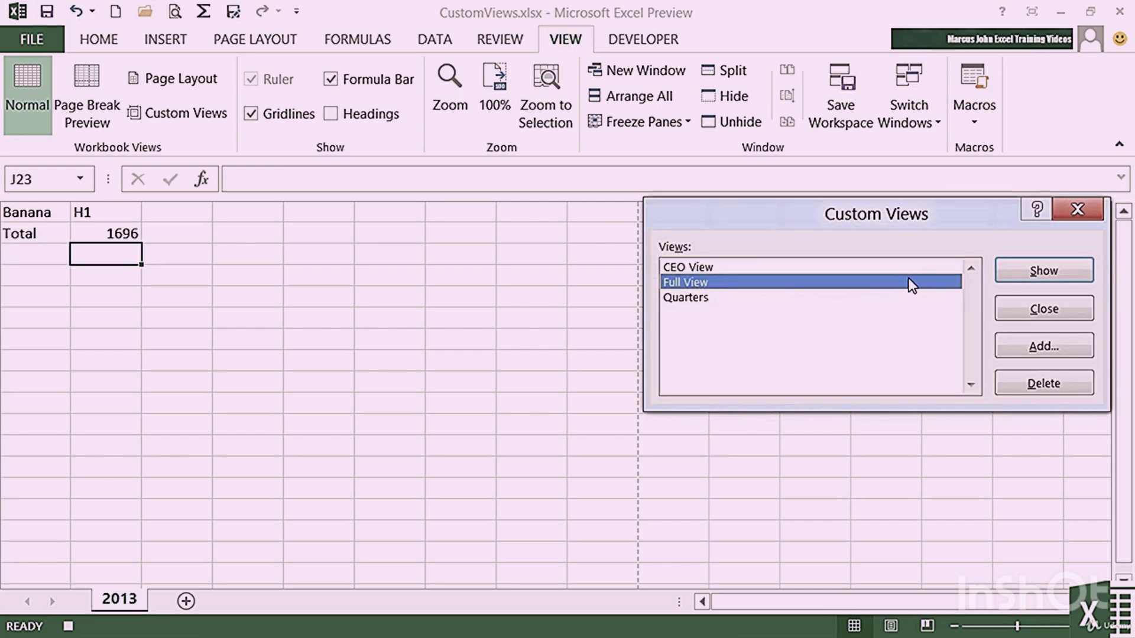
left_click(1038, 278)
left_click(627, 46)
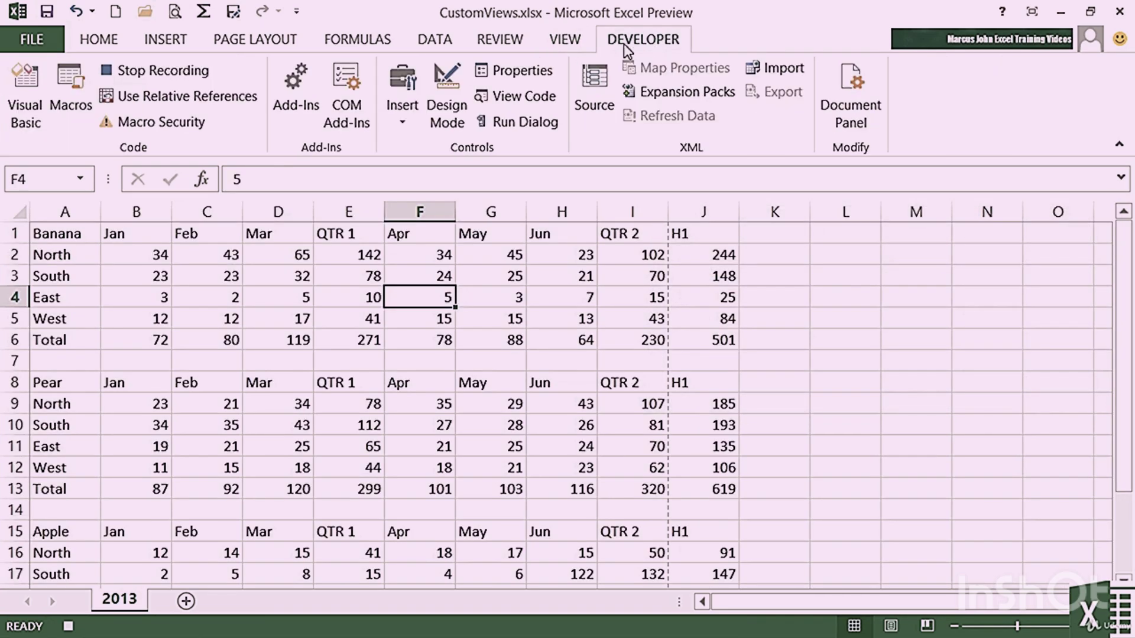
left_click(150, 72)
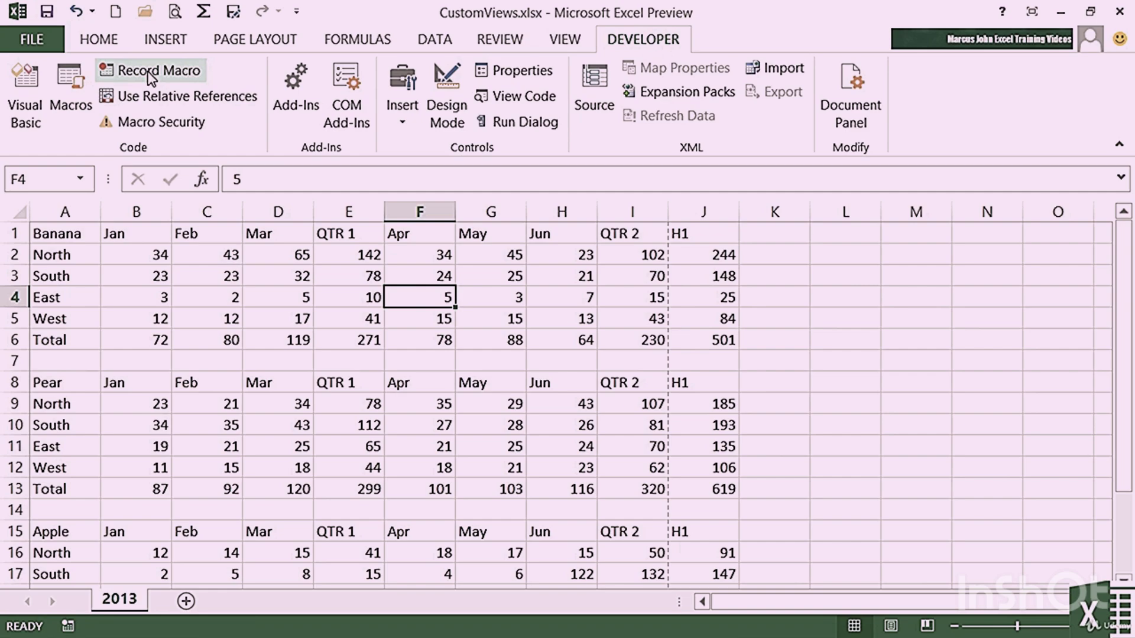
Step: Start recording a macro named cmdViewQuarters with the shortcut Ctrl+Shift+Q, stored in this workbook
left_click(187, 72)
type("cmdViewQuarters")
key("Tab")
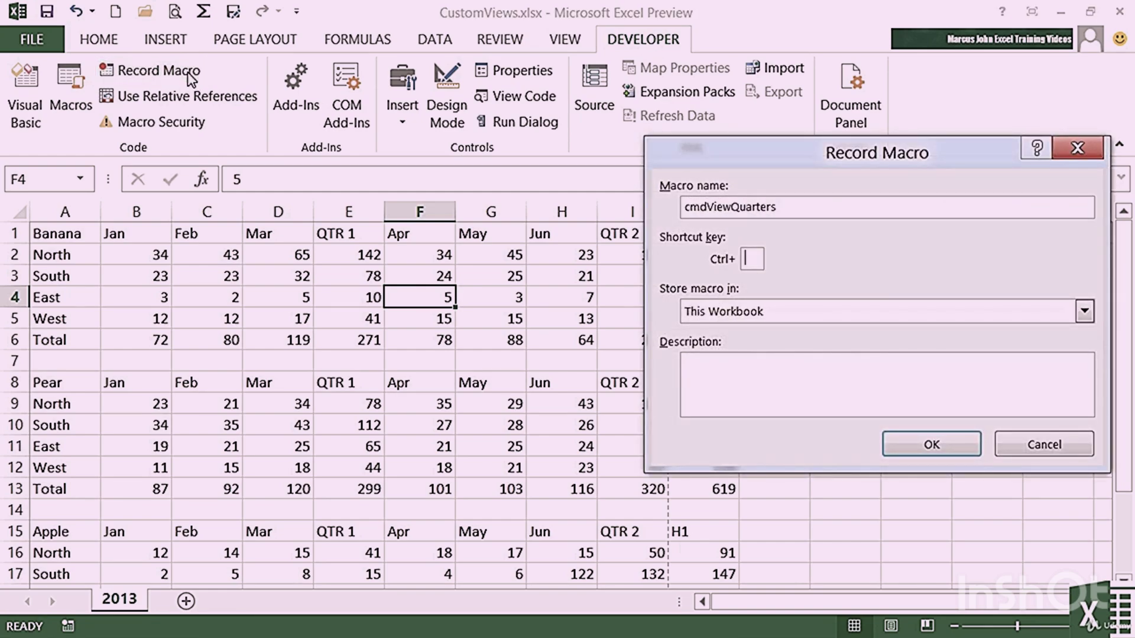
type("Q")
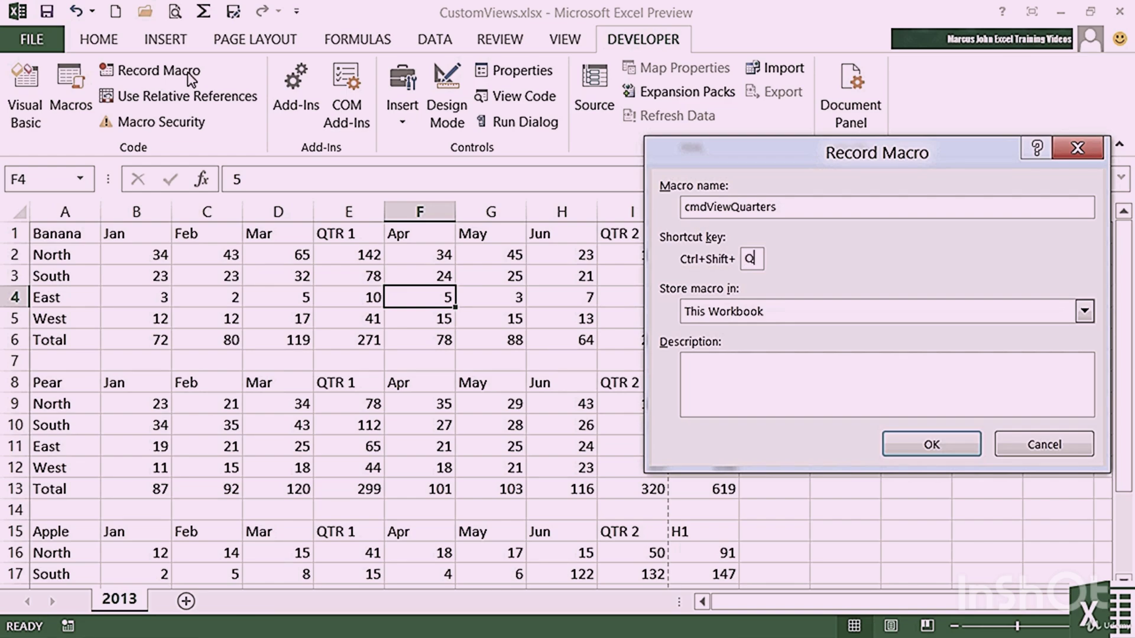
left_click(916, 454)
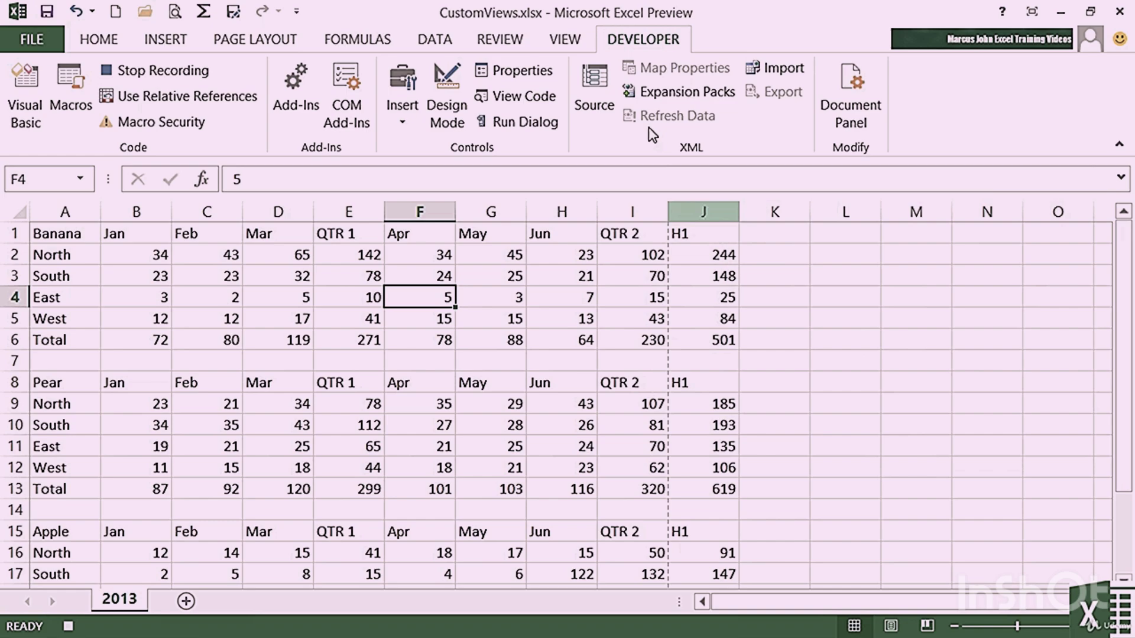
Step: Show the Quarters custom view as the recorded action of cmdViewQuarters and stop the recording
left_click(581, 39)
left_click(171, 119)
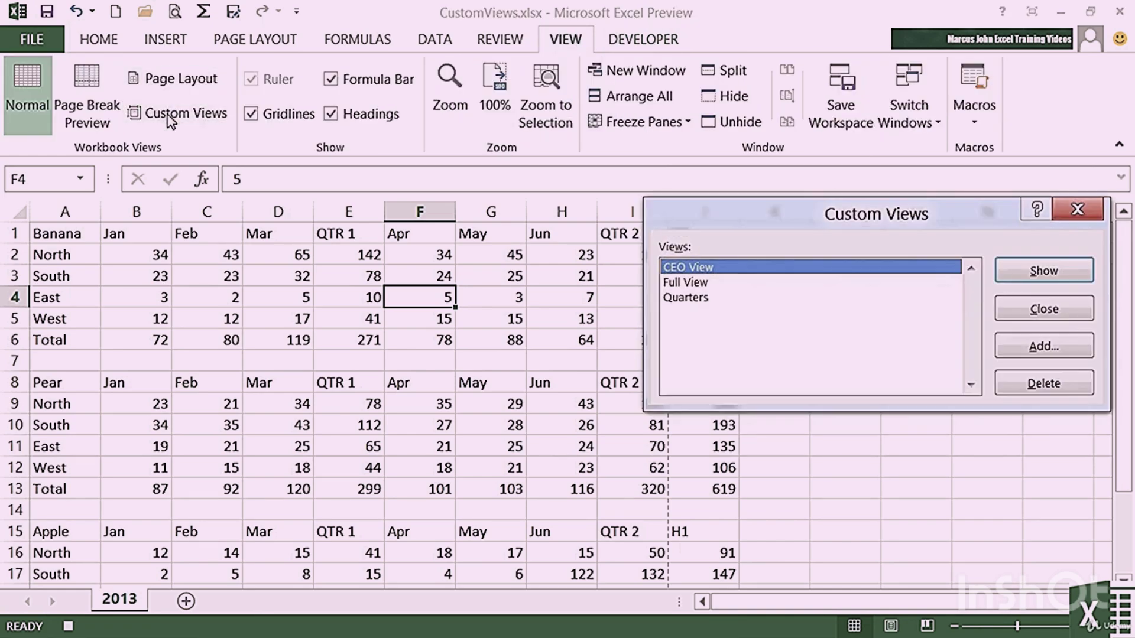
left_click(699, 297)
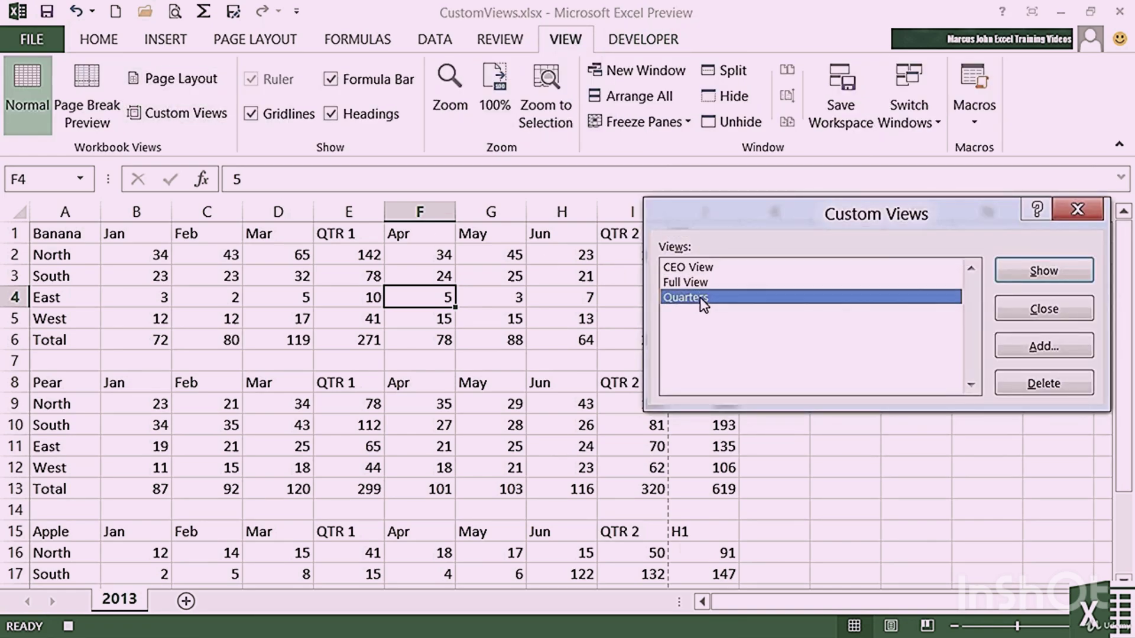
left_click(1072, 275)
left_click(637, 42)
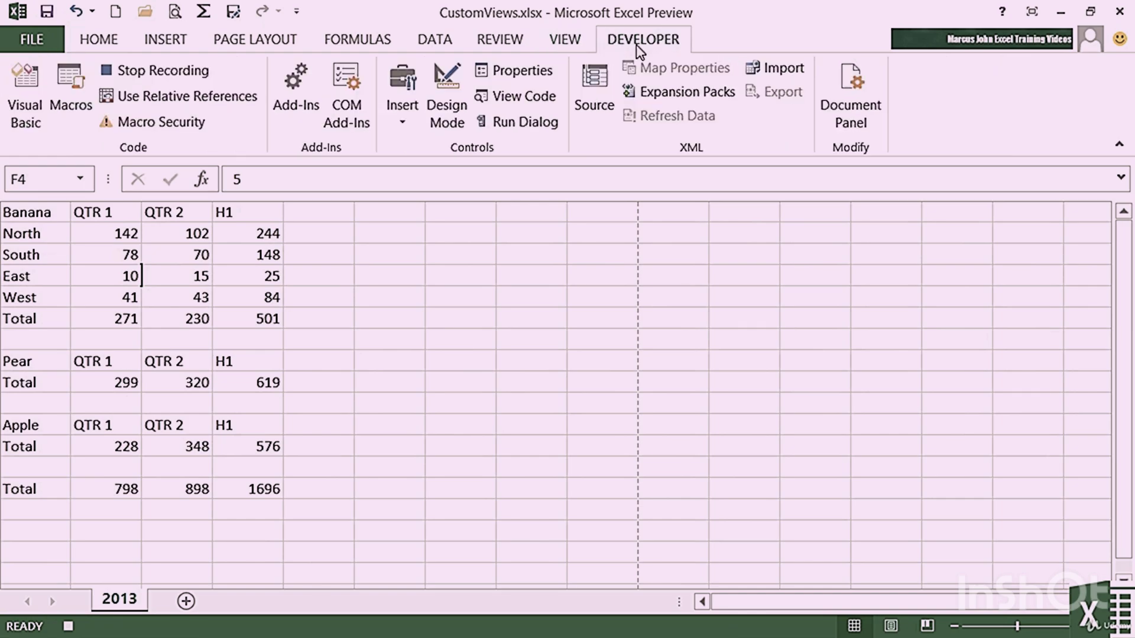
left_click(209, 70)
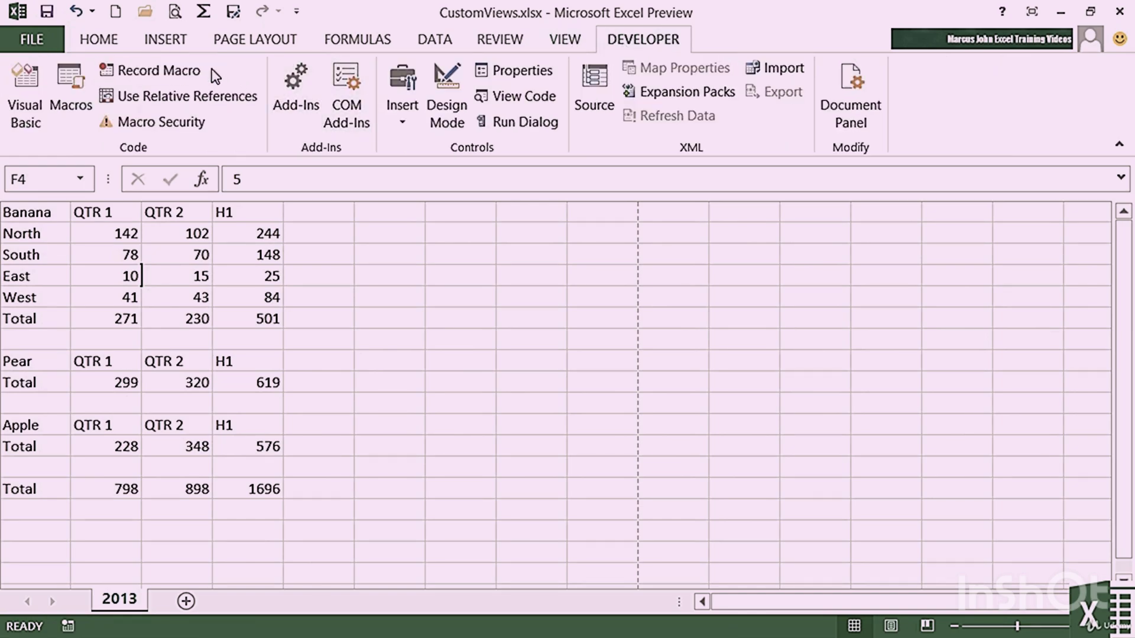
Step: Test the recorded macros by switching the sheet between the CEO View, Full View and Quarters custom views, ending on Full View
left_click(785, 361)
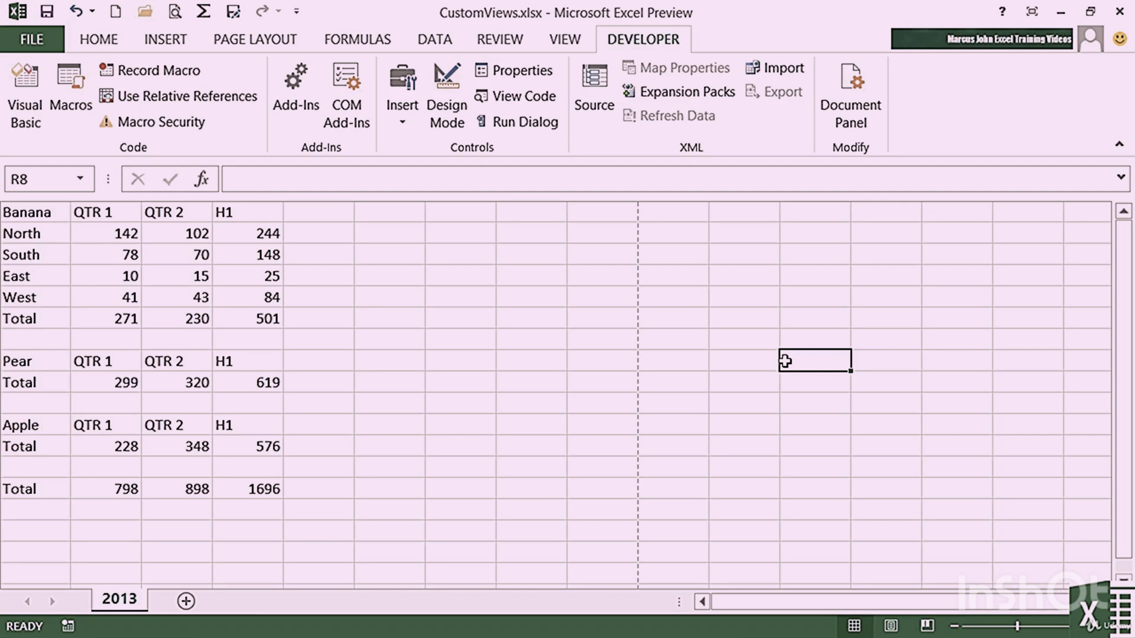
key("ctrl+shift+h")
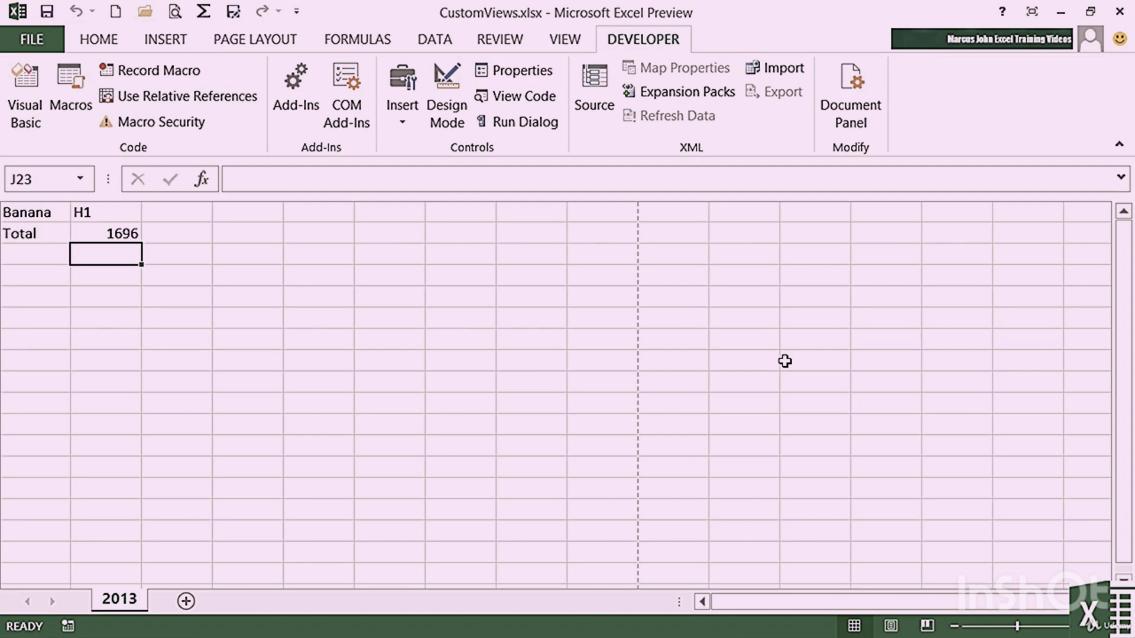
key("ctrl+shift+a")
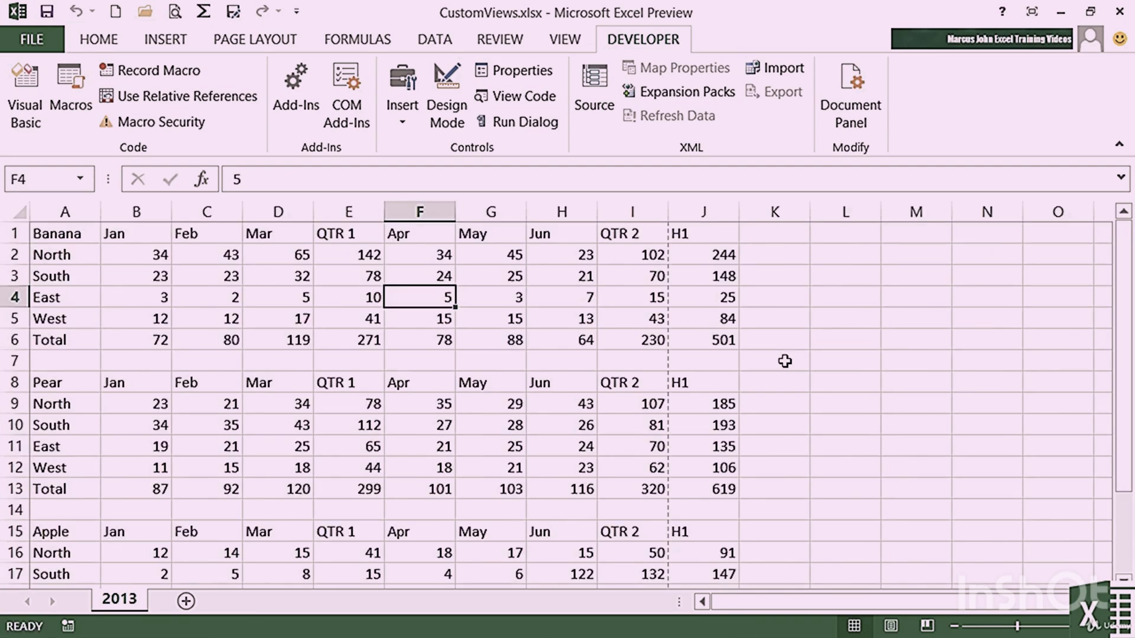
key("ctrl+shift+q")
key("ctrl+shift+h")
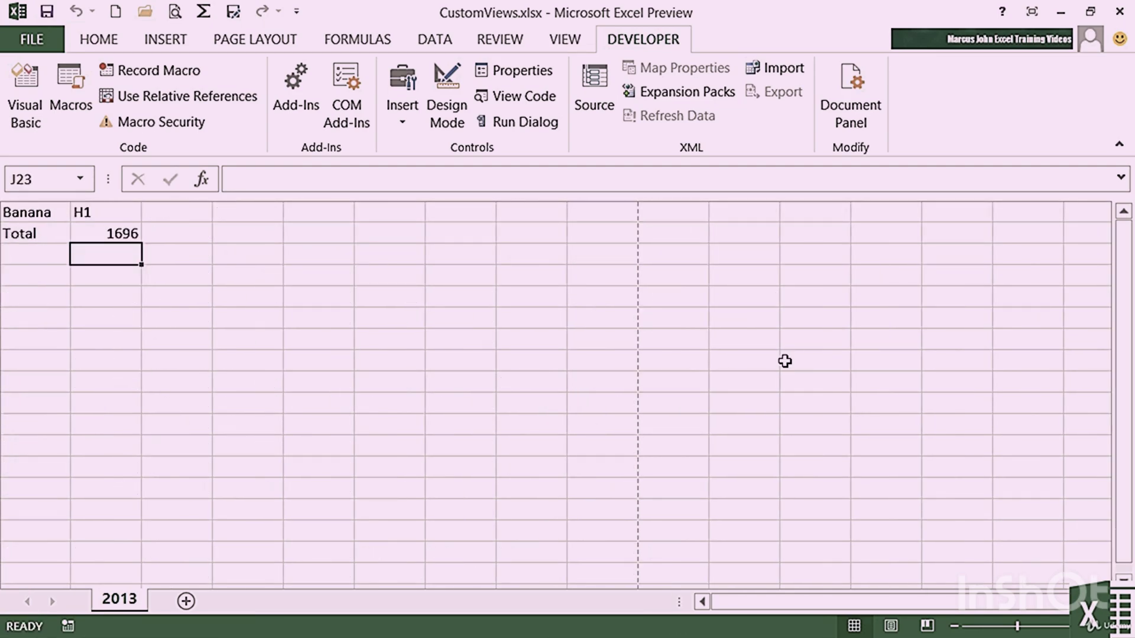
key("ctrl+shift+a")
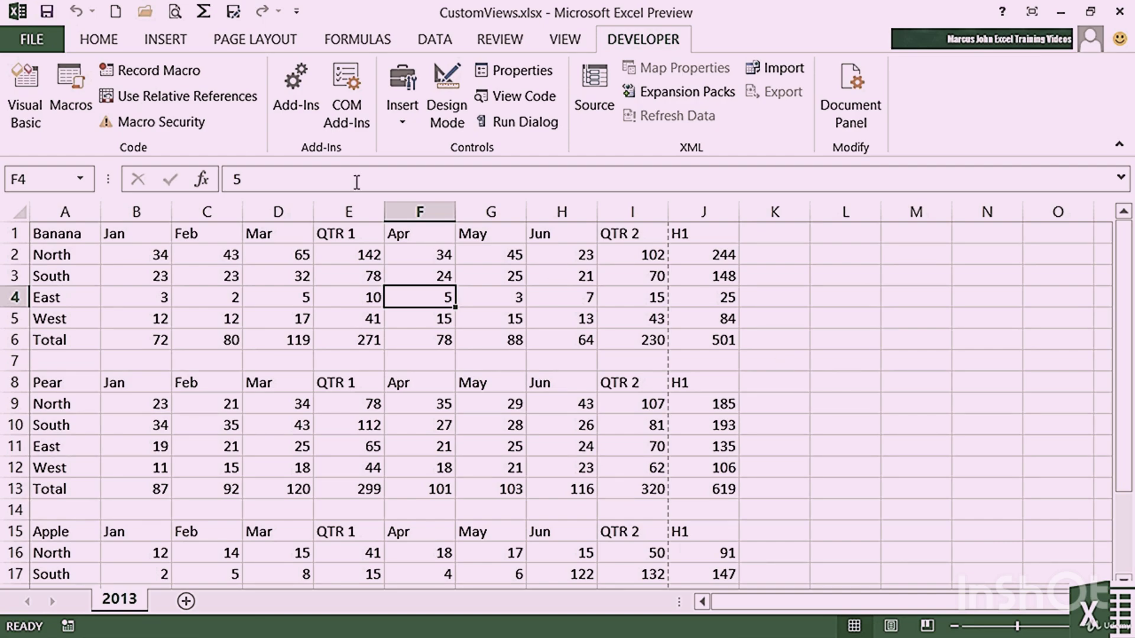
Step: Save the workbook in the Chapter 18 folder as the Excel Macro-Enabled Workbook CustomViews.xlsm
left_click(37, 39)
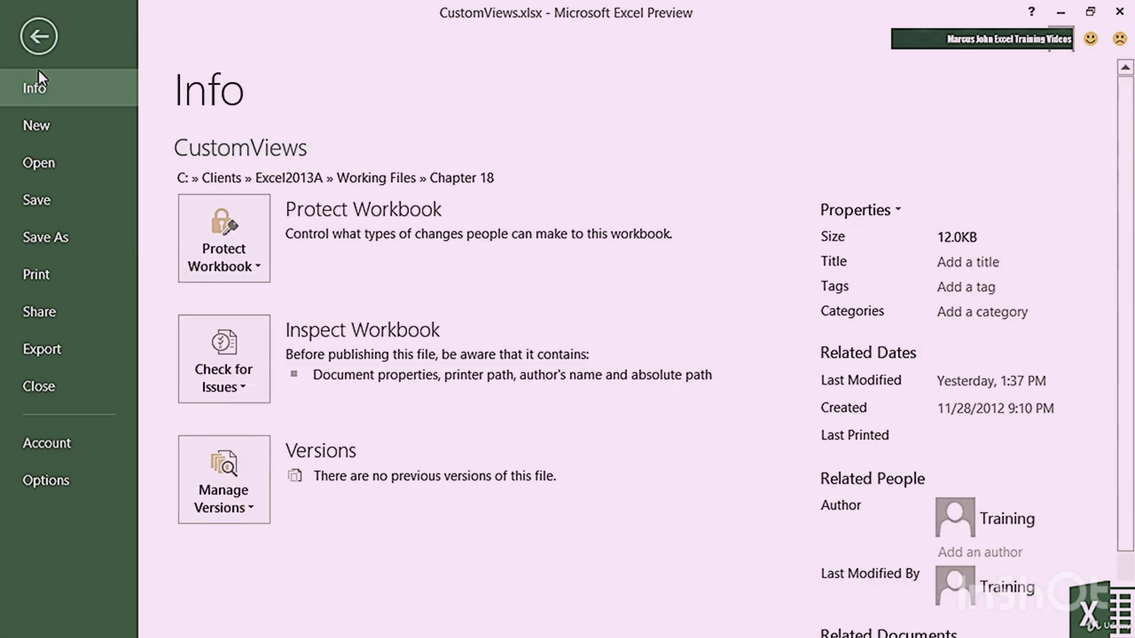
left_click(59, 238)
left_click(607, 252)
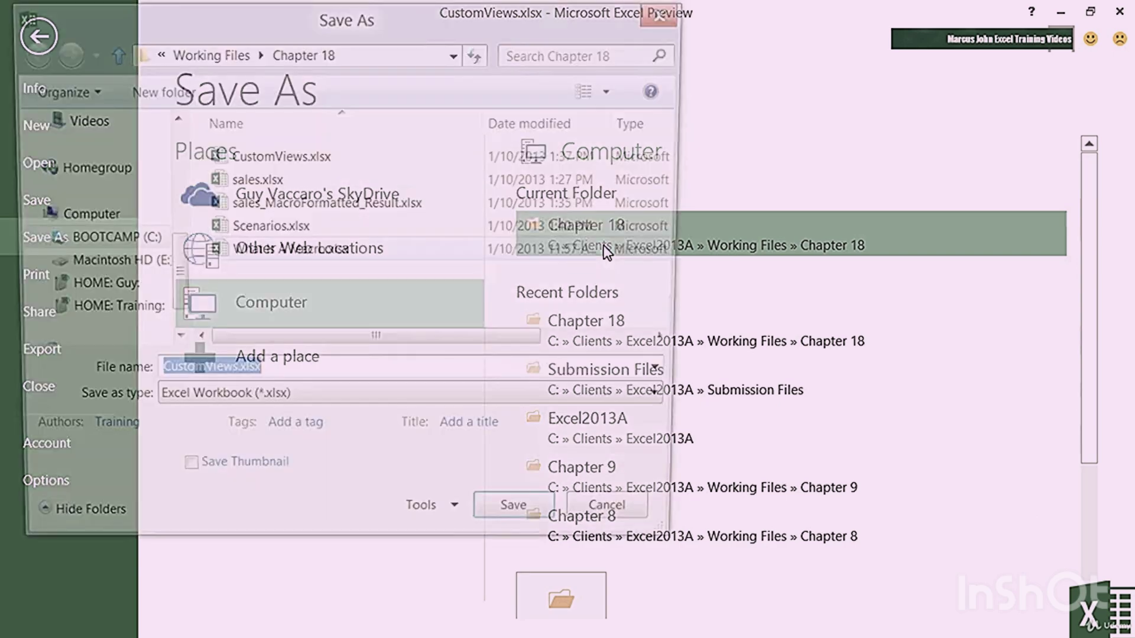
left_click(455, 403)
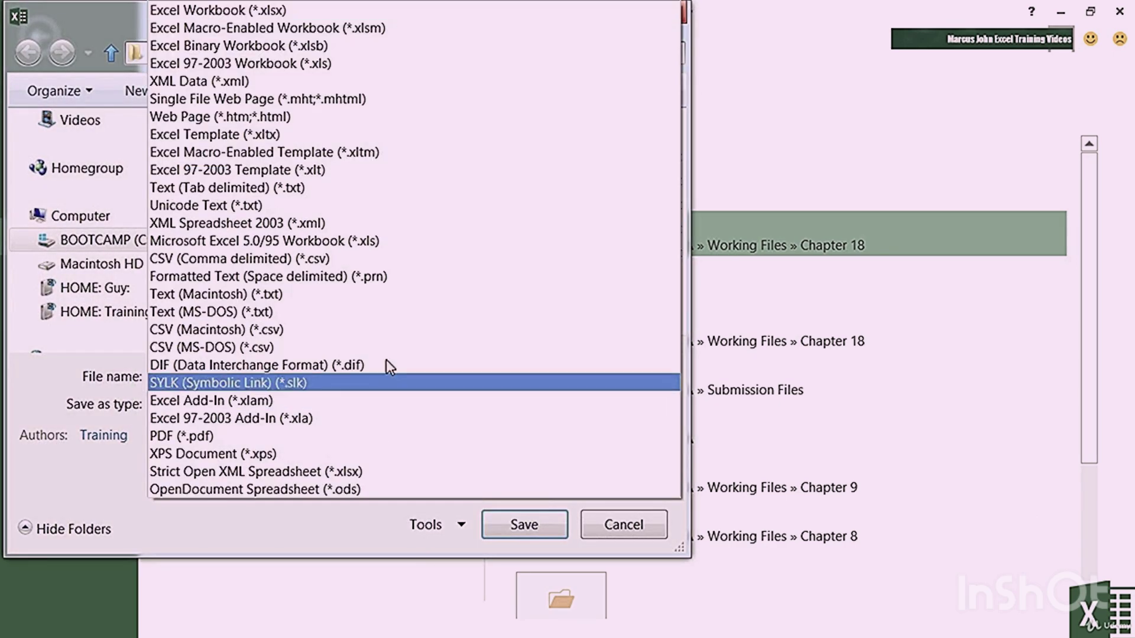
left_click(271, 29)
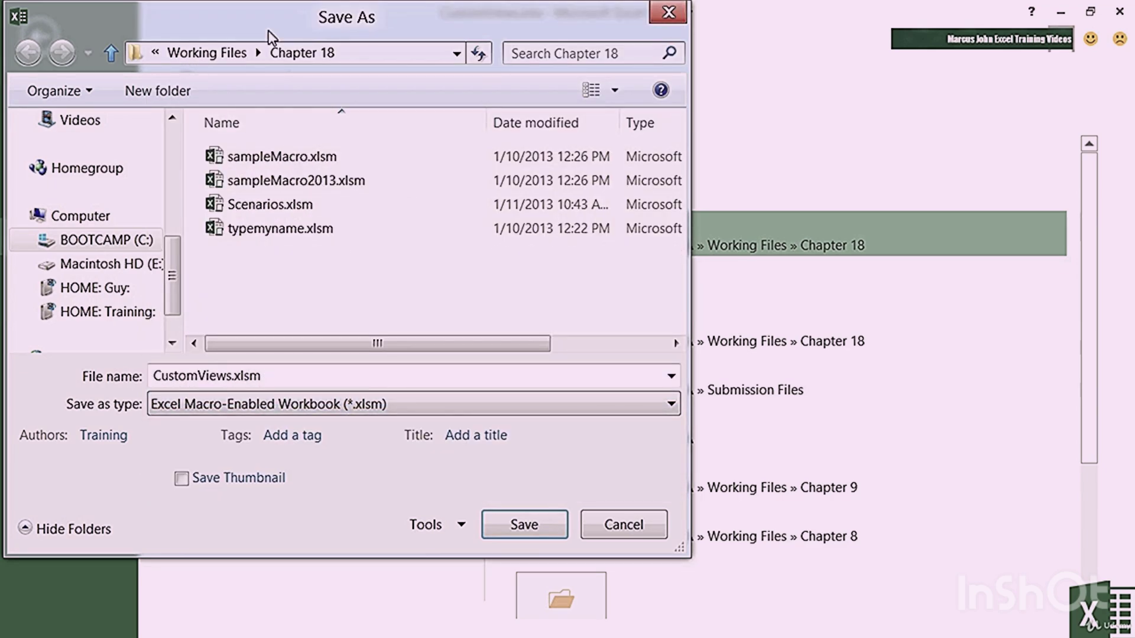
left_click(522, 525)
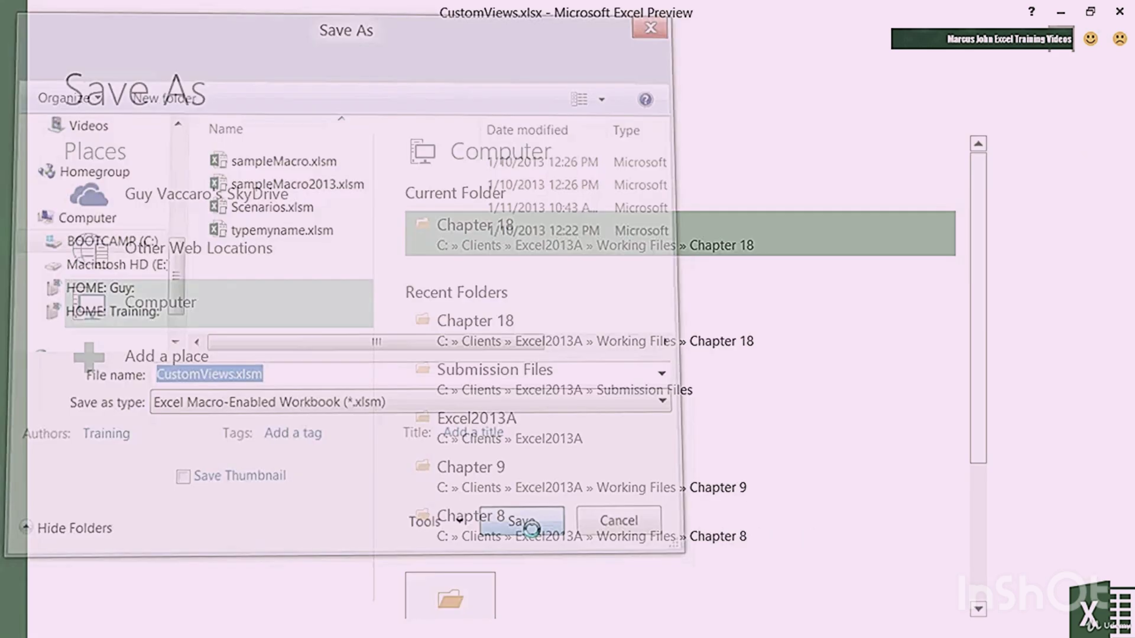